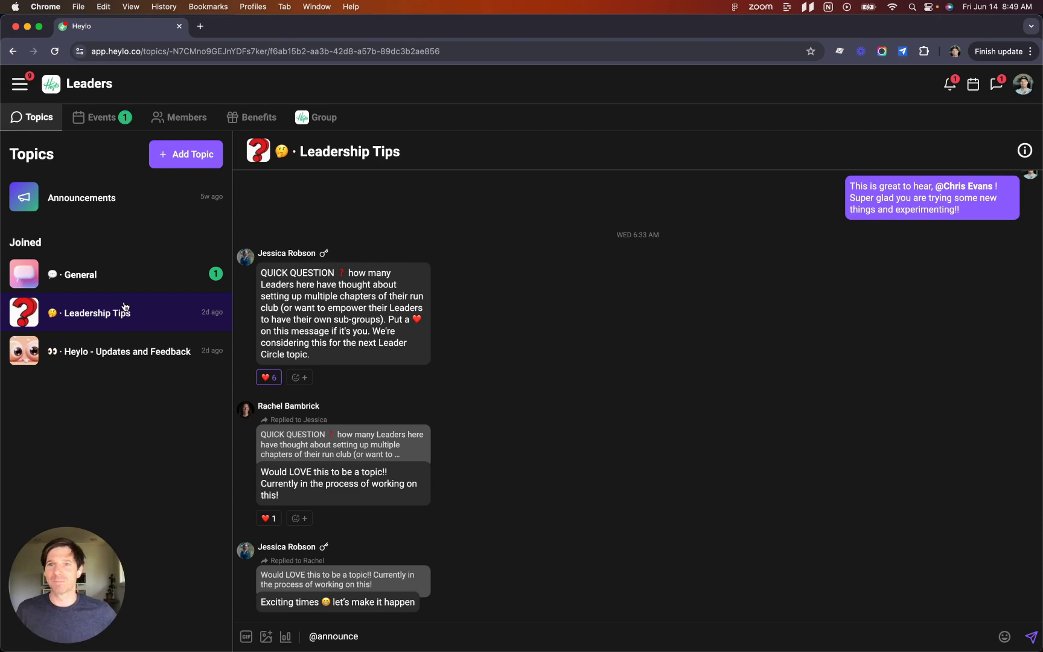
Step: Draft the announcement "Hi!" in the Announcements topic, bring up its notification choices, and dismiss them without sending
left_click(133, 202)
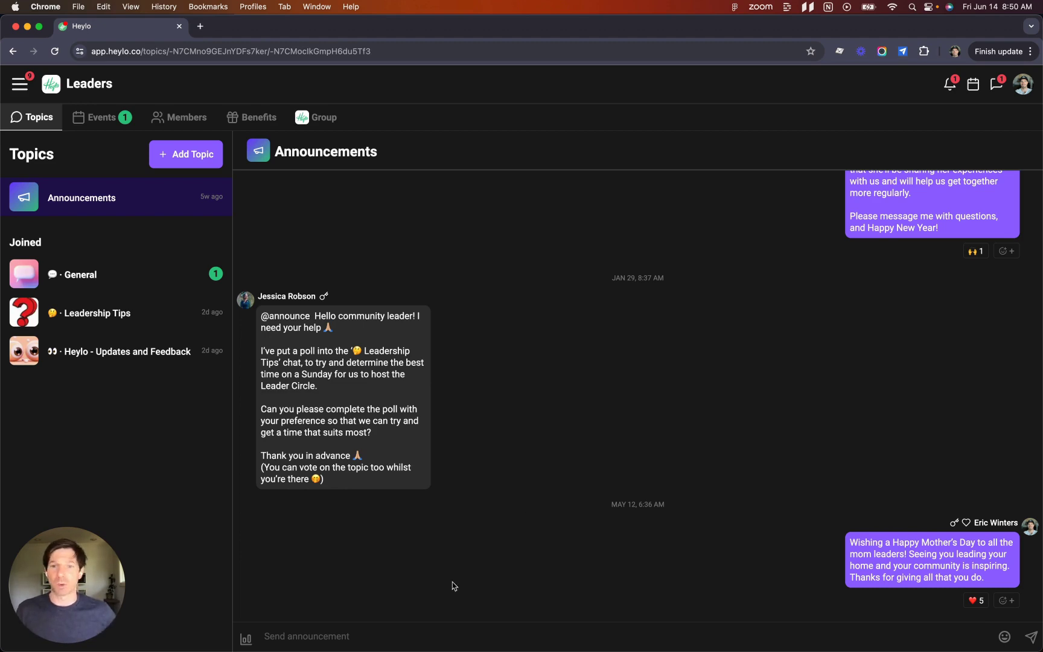
left_click(414, 635)
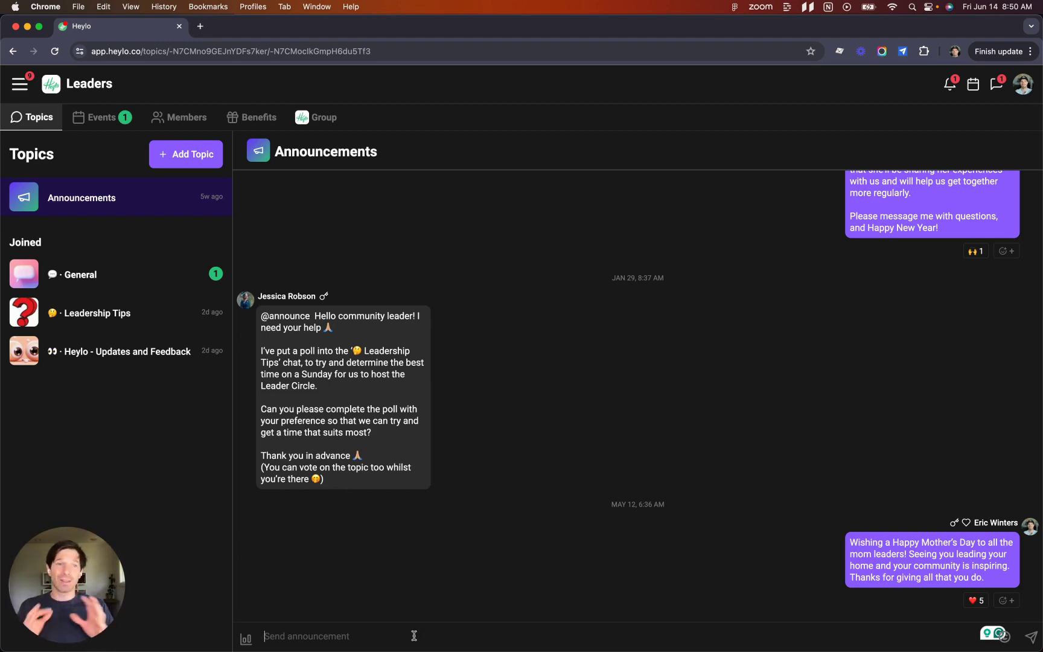
type("H")
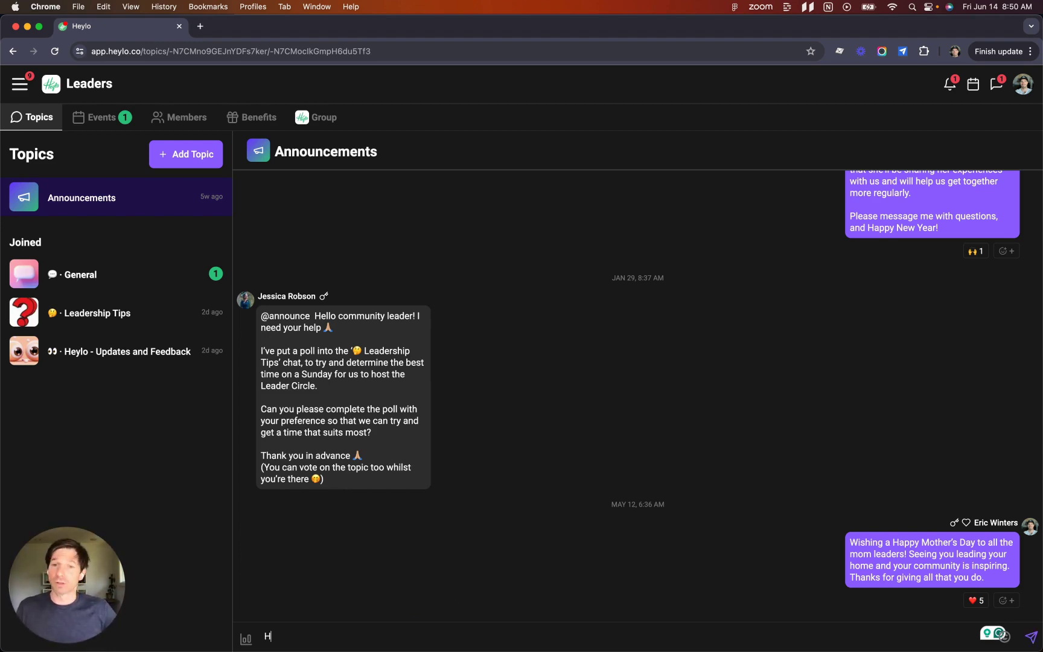
type("i!")
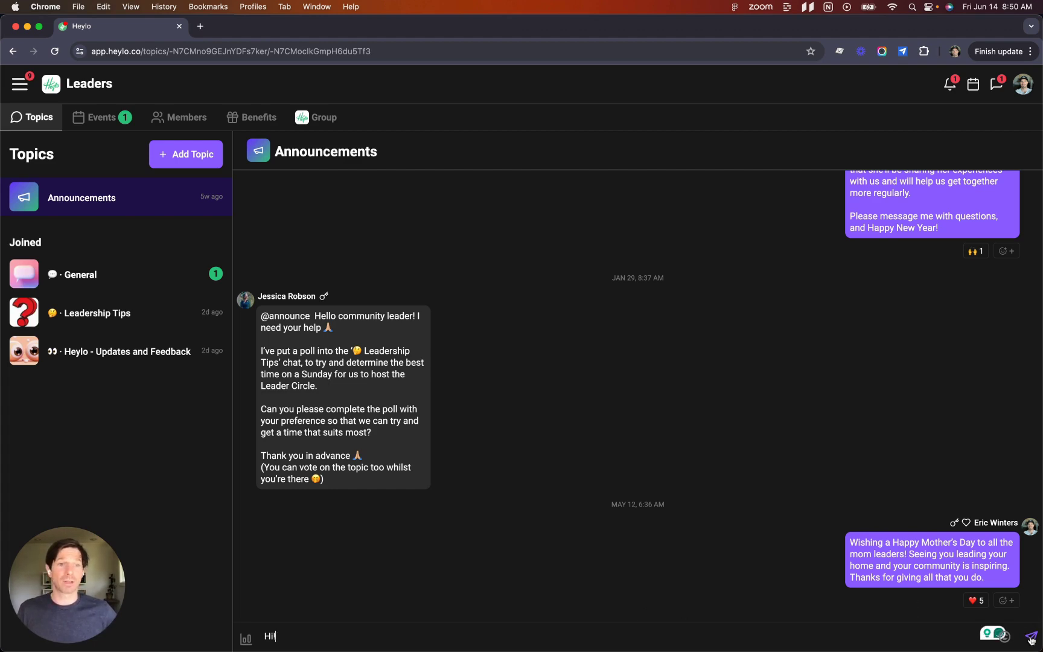
left_click(1030, 637)
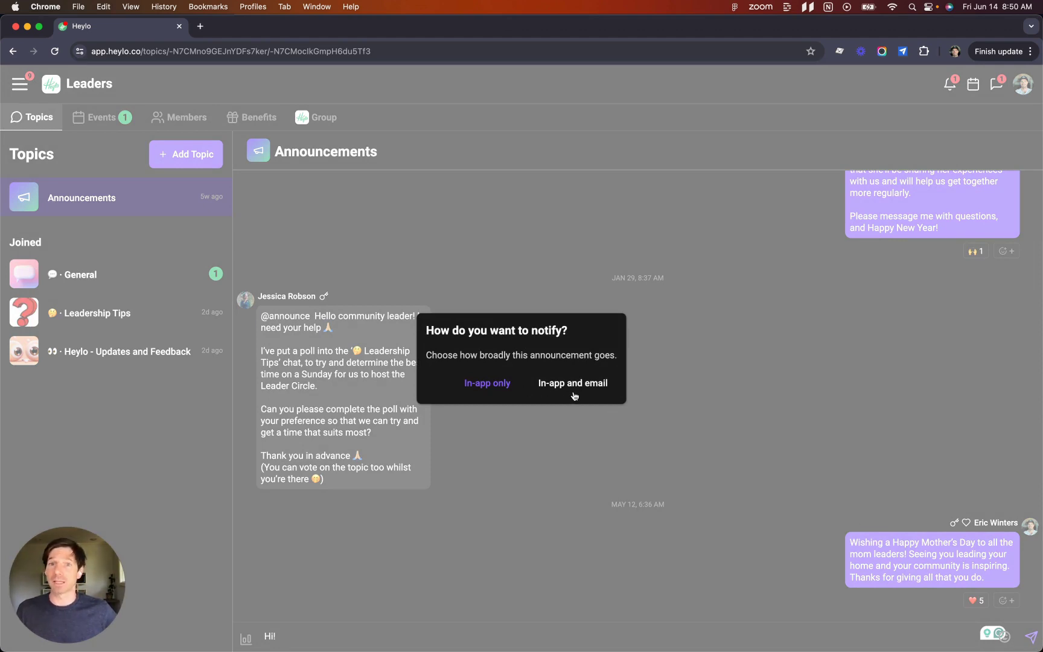
left_click(593, 446)
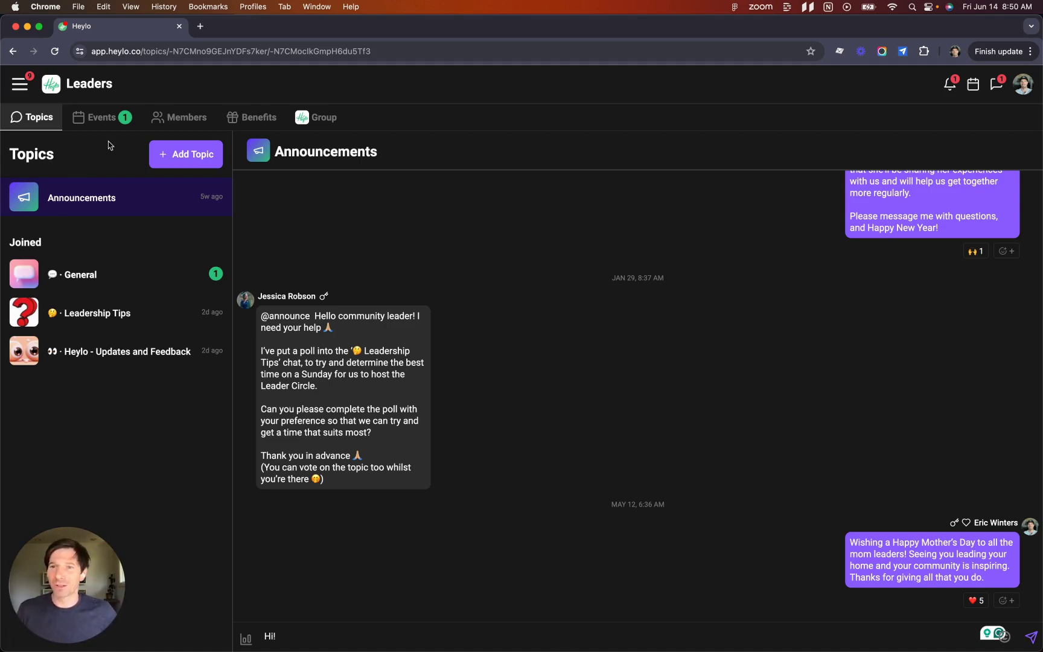
Step: Open the upcoming event "Leader Circle: Creating new chapters + subgroups" and review its hosts, description and album section
left_click(91, 125)
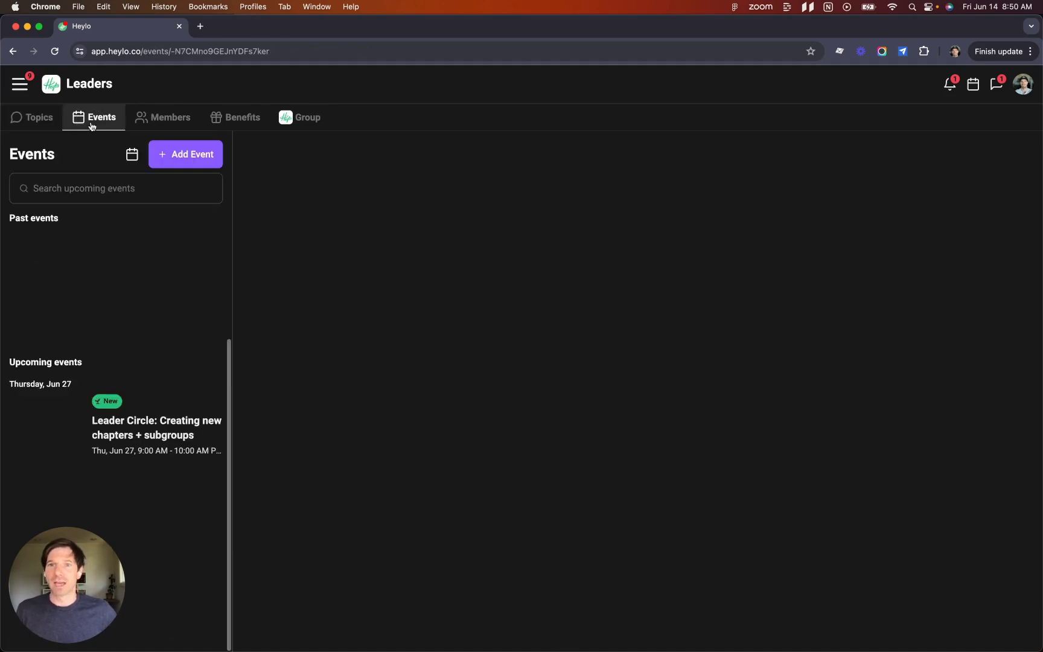
scroll(204, 362, "down", 3)
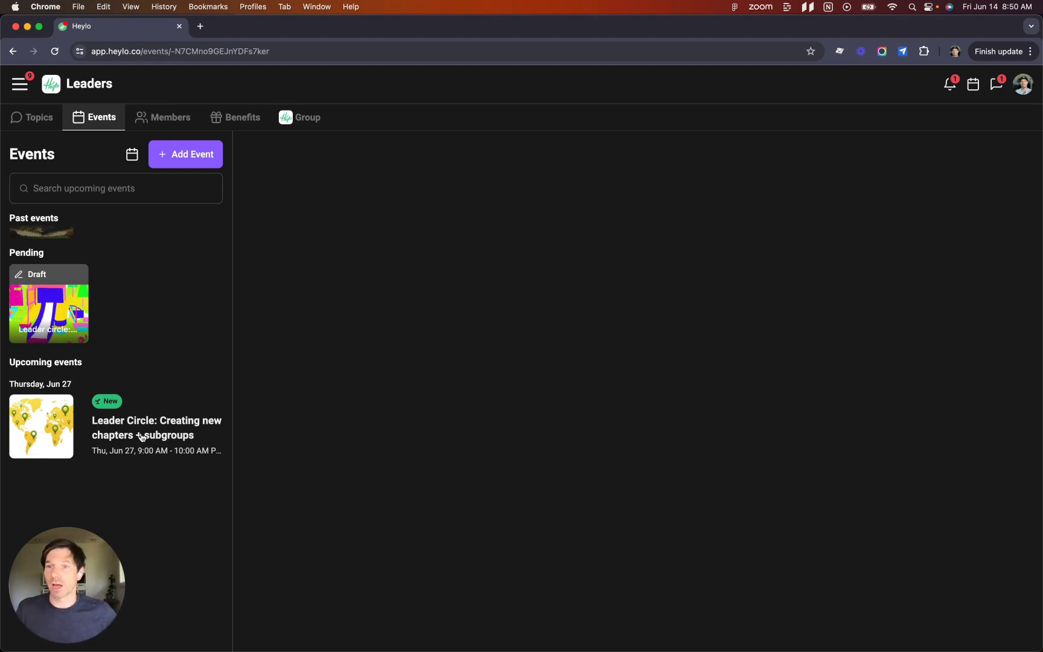
left_click(141, 435)
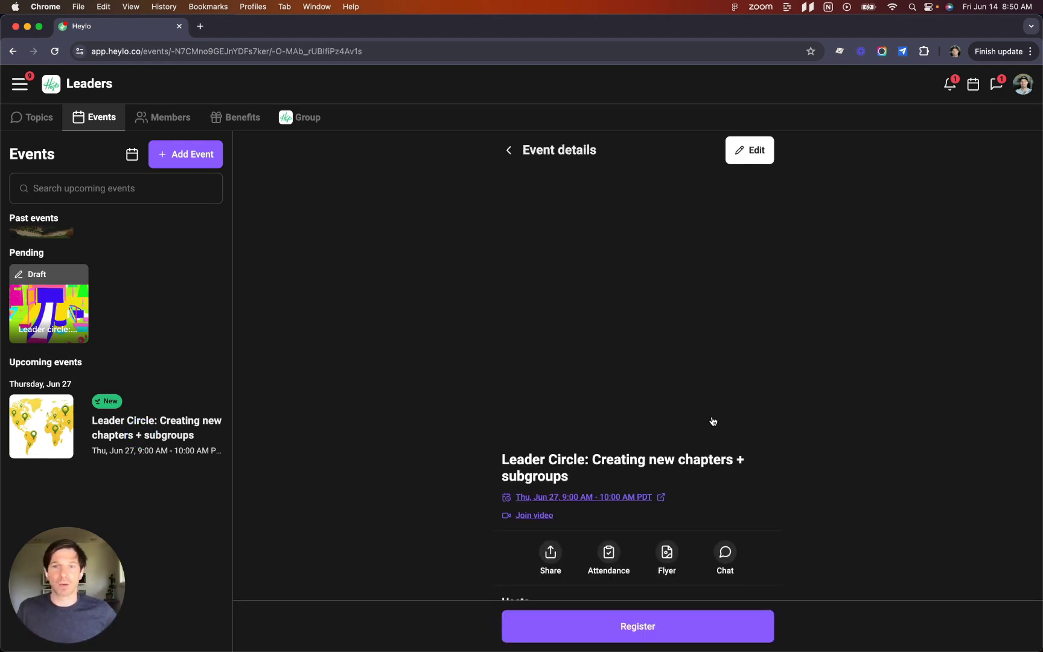
scroll(734, 452, "down", 4)
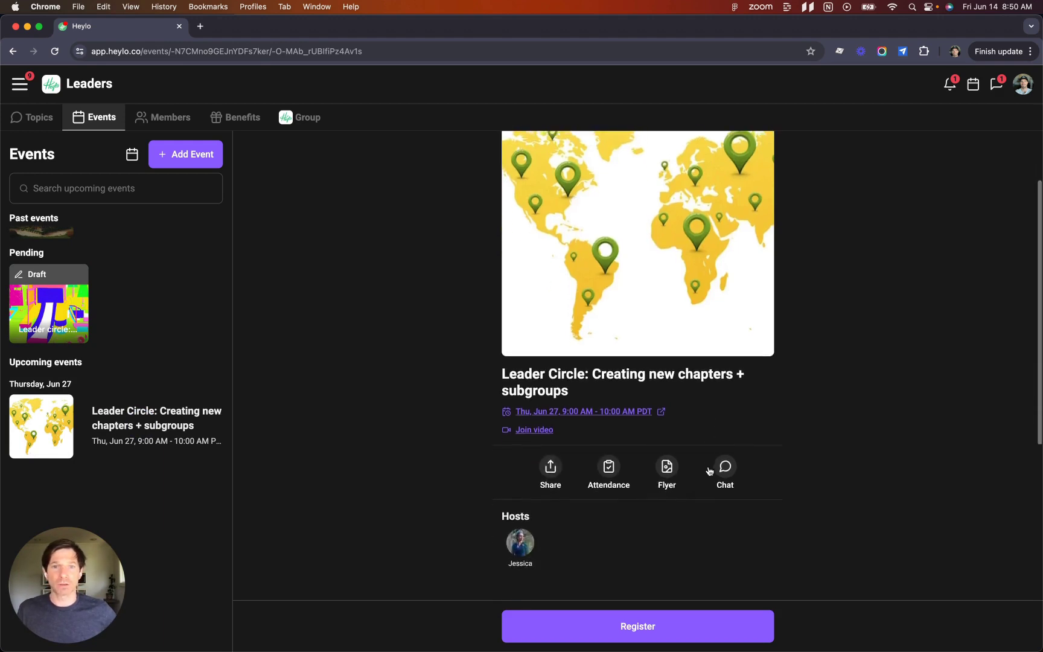
scroll(741, 504, "down", 3)
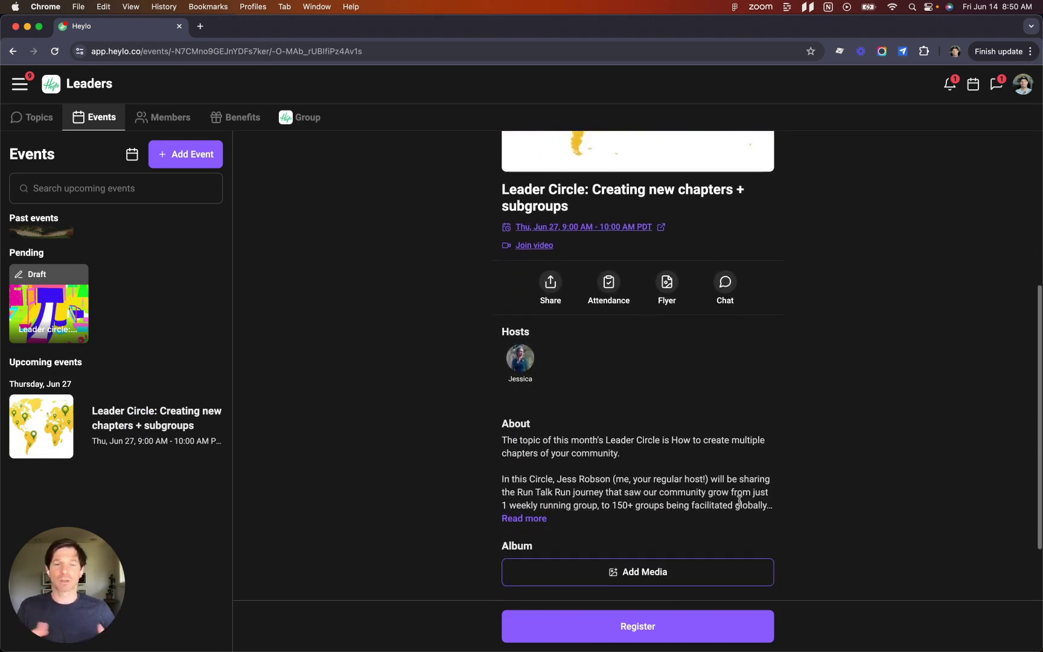
scroll(739, 501, "down", 1)
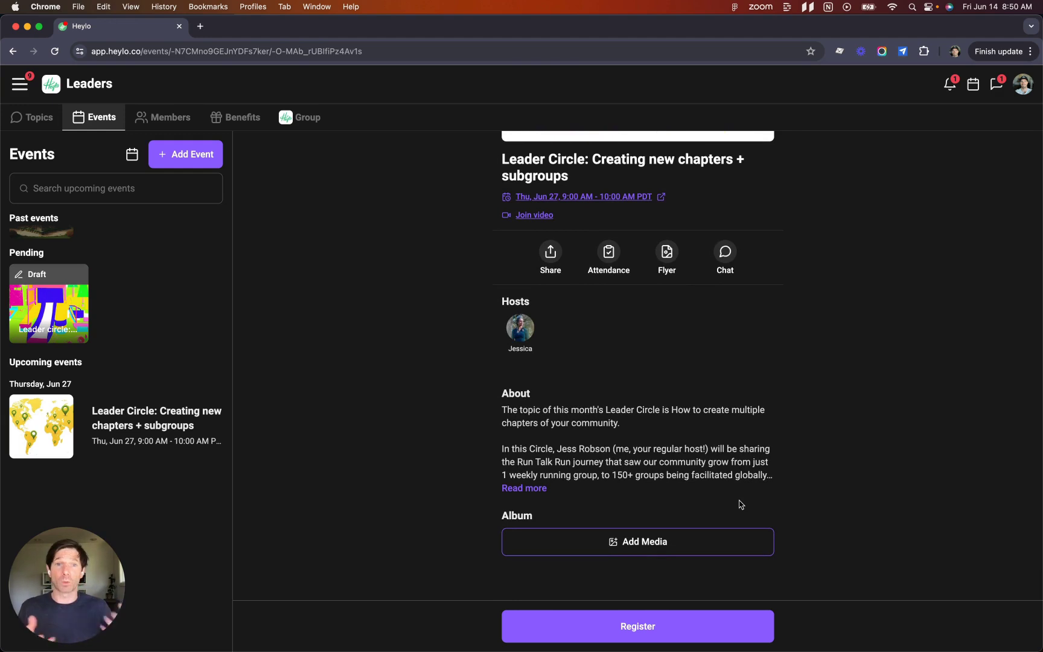
scroll(685, 433, "up", 3)
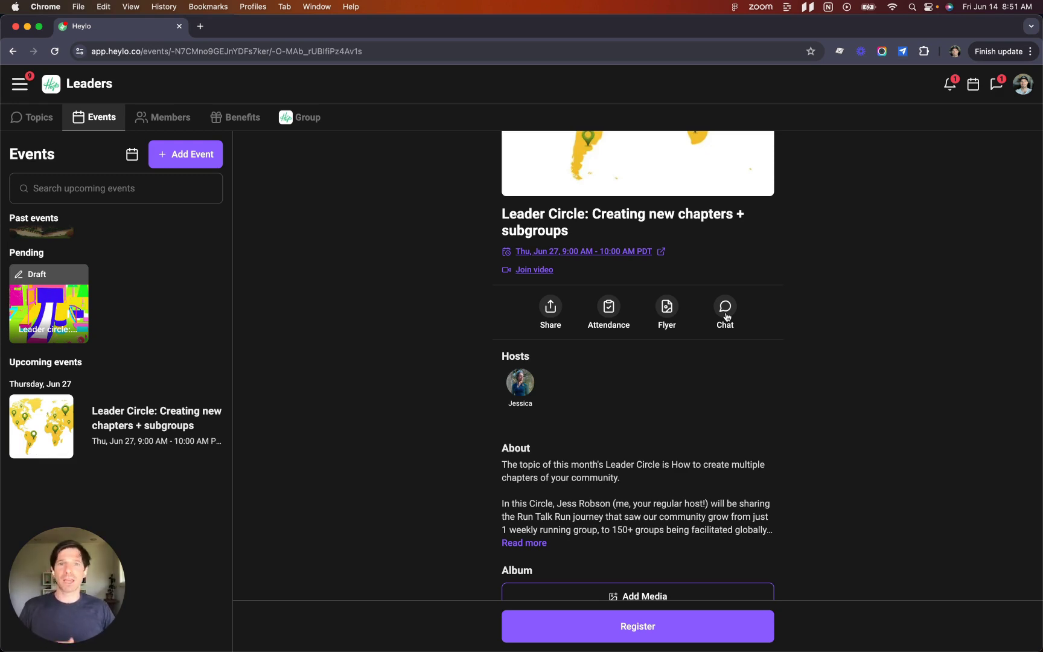
scroll(679, 374, "up", 1)
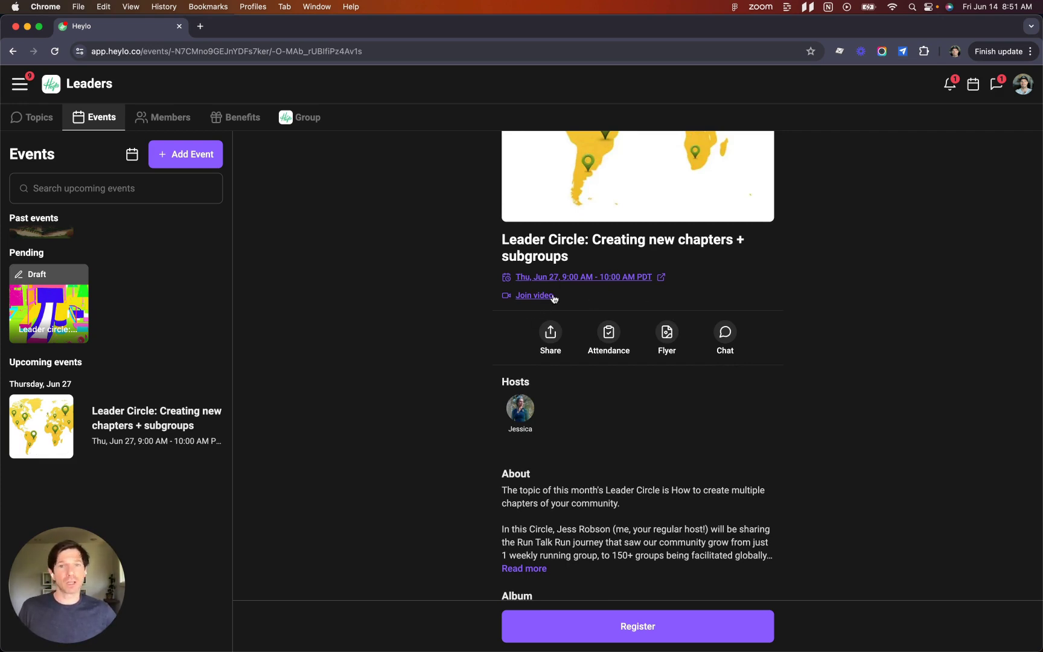
Step: Open the event's Google Calendar entry from its date, return to the Heylo event page, and check its attendance
left_click(612, 280)
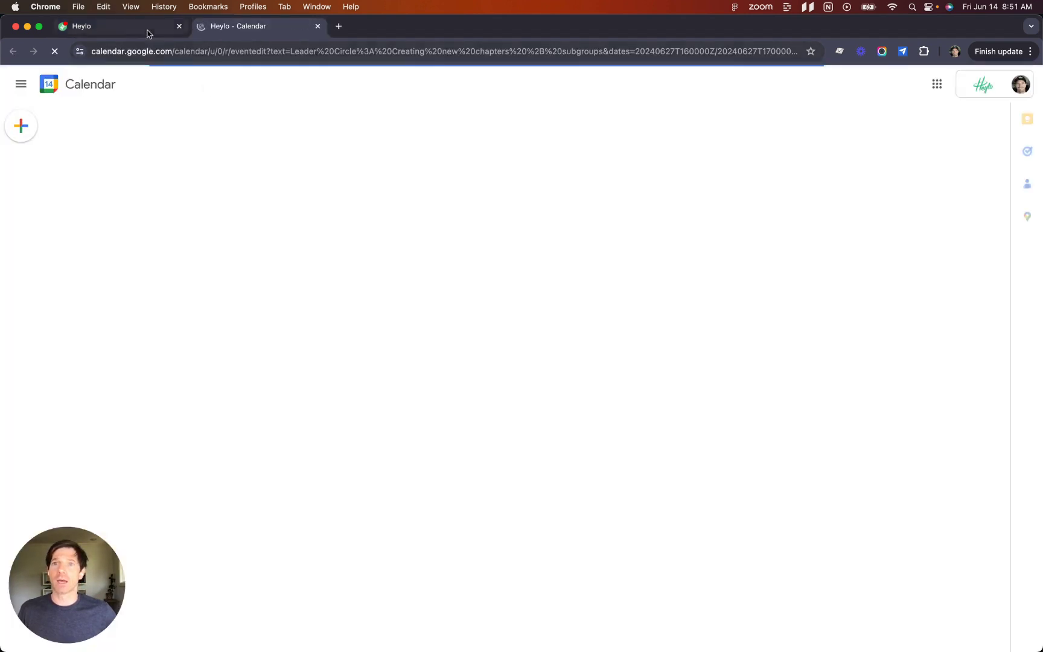
left_click(148, 33)
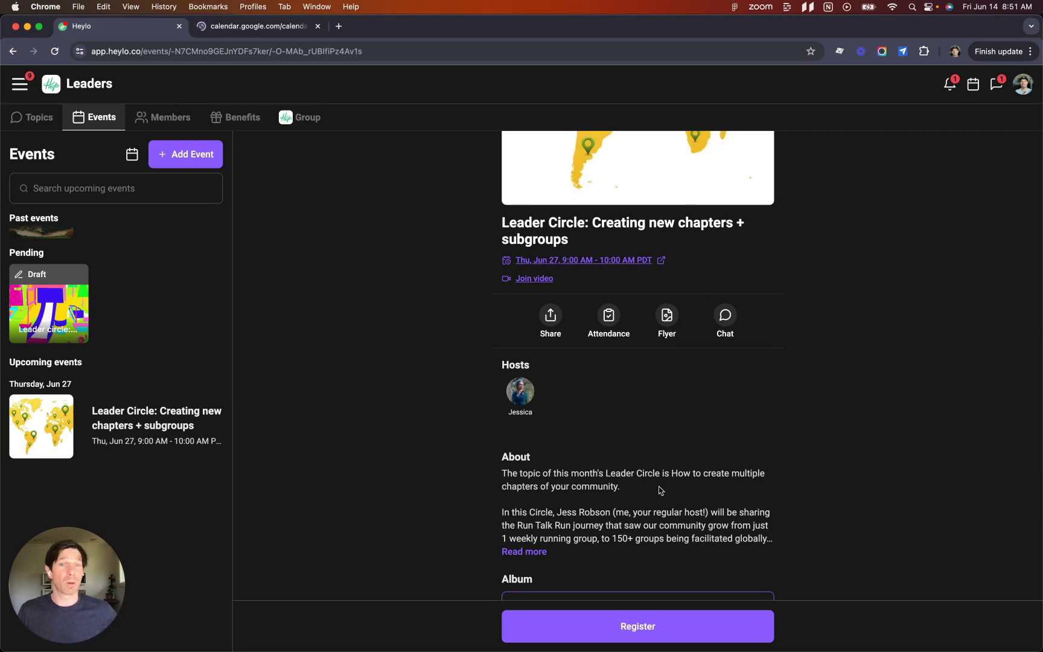
scroll(660, 490, "down", 1)
scroll(645, 436, "down", 2)
scroll(643, 362, "up", 1)
scroll(643, 348, "down", 1)
scroll(611, 258, "up", 1)
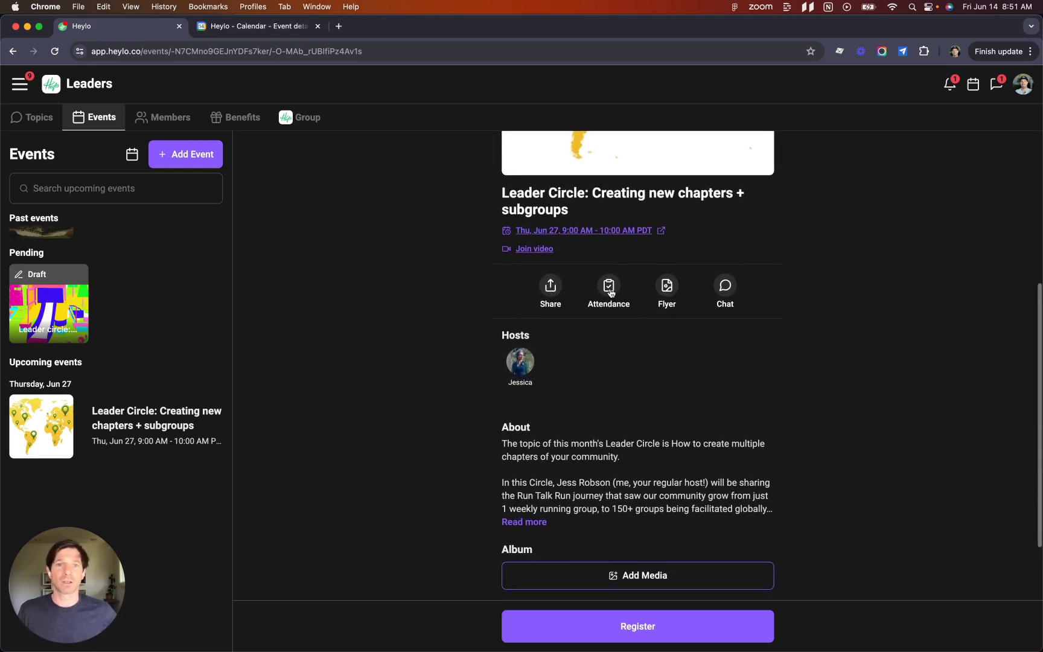
left_click(611, 292)
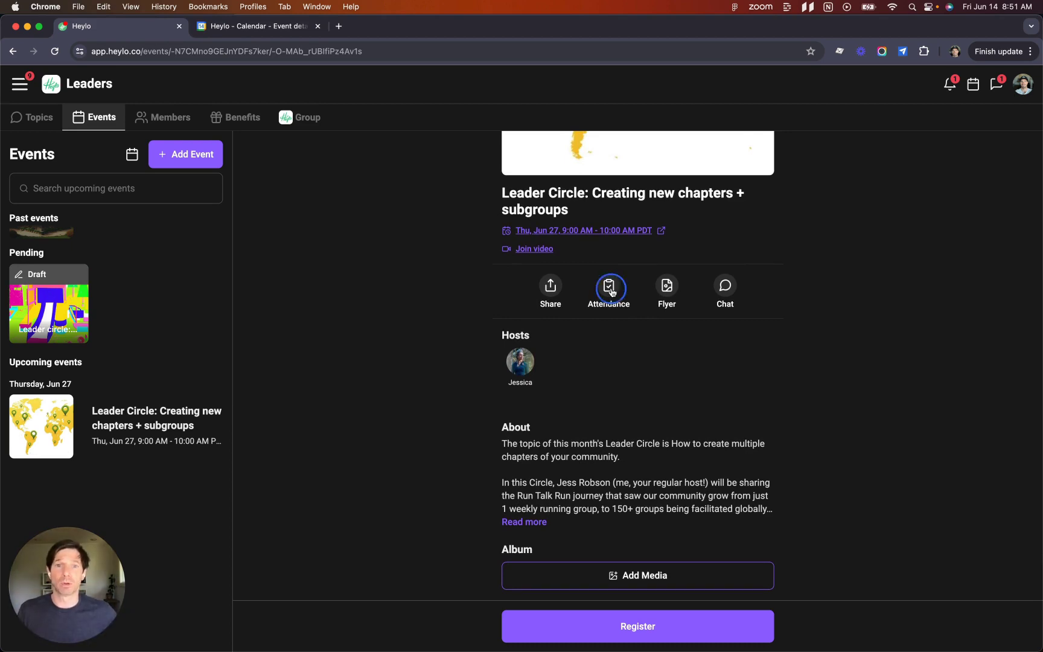
left_click(759, 286)
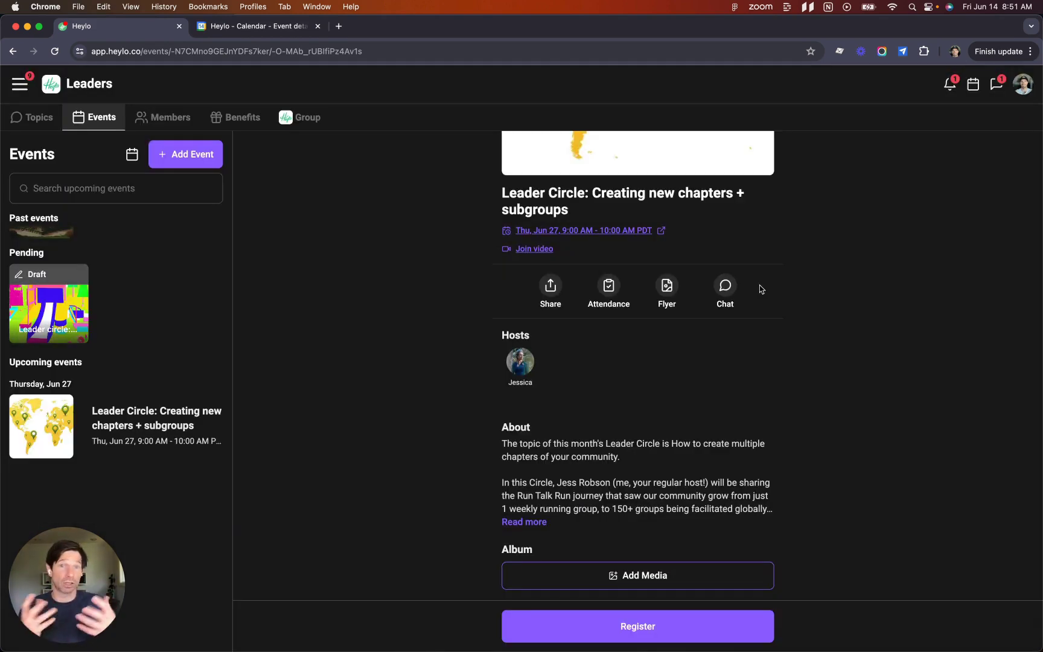
Step: Preview the event's flyer in the vertical and square formats and close the preview
scroll(712, 389, "up", 2)
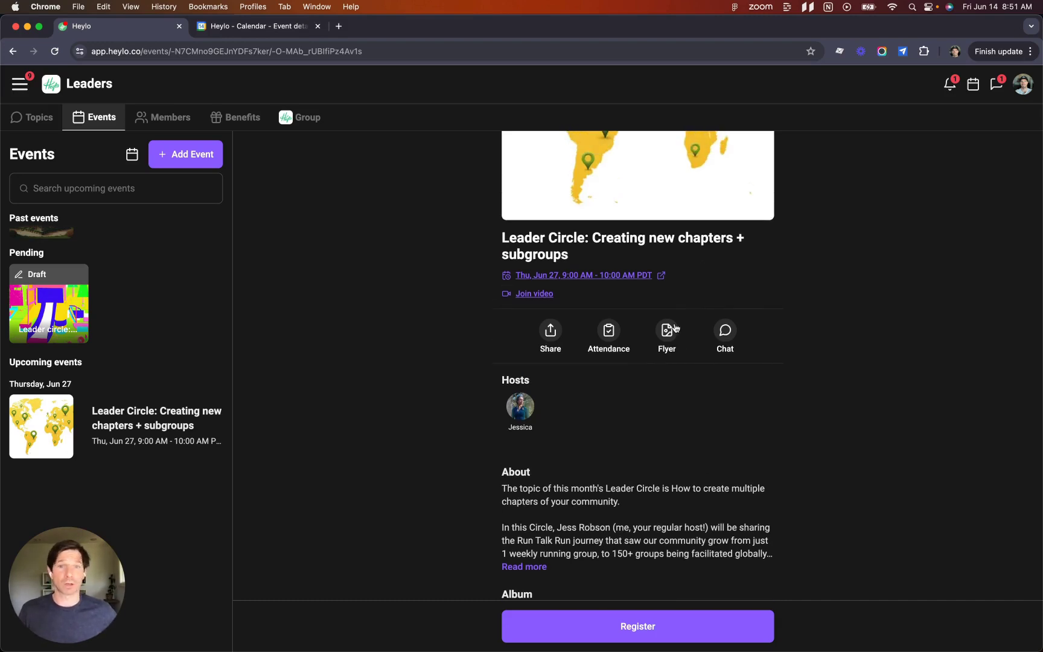
left_click(668, 330)
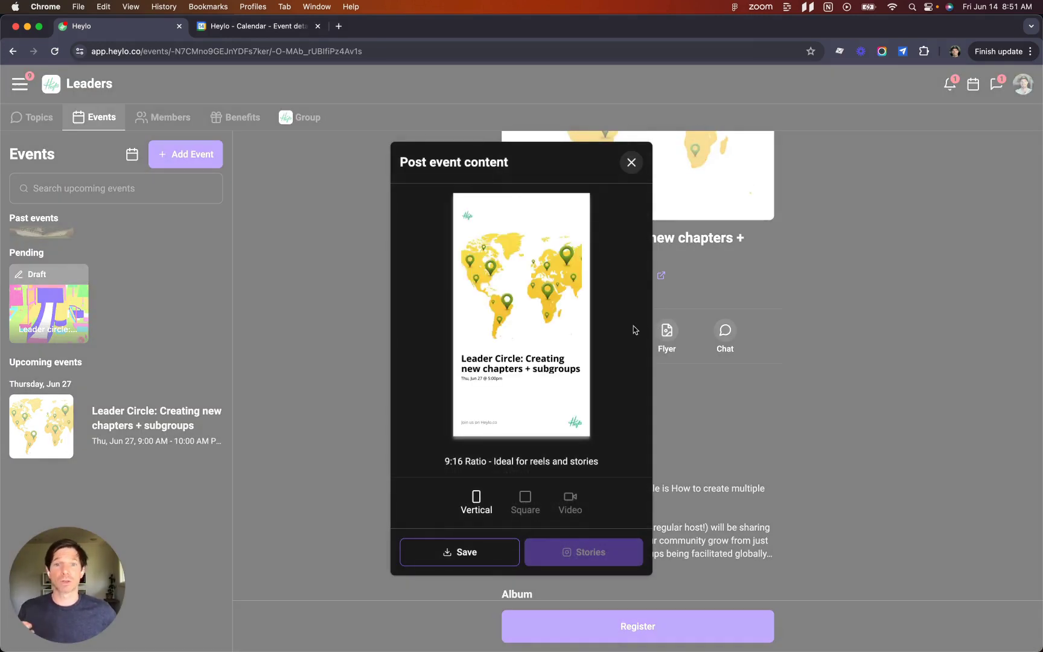
left_click(525, 509)
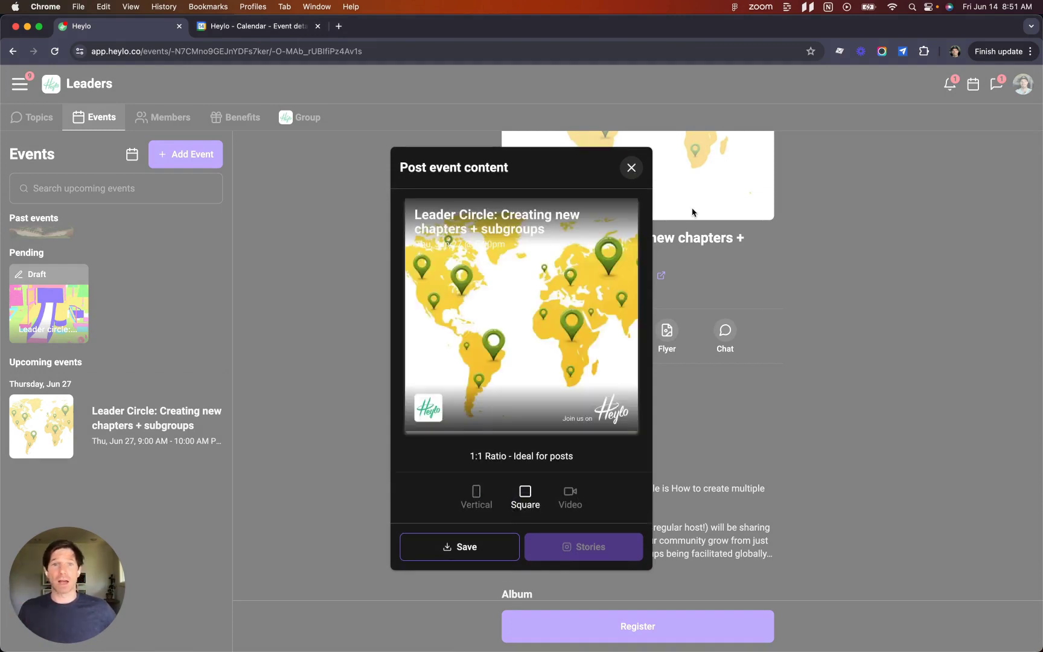
left_click(814, 298)
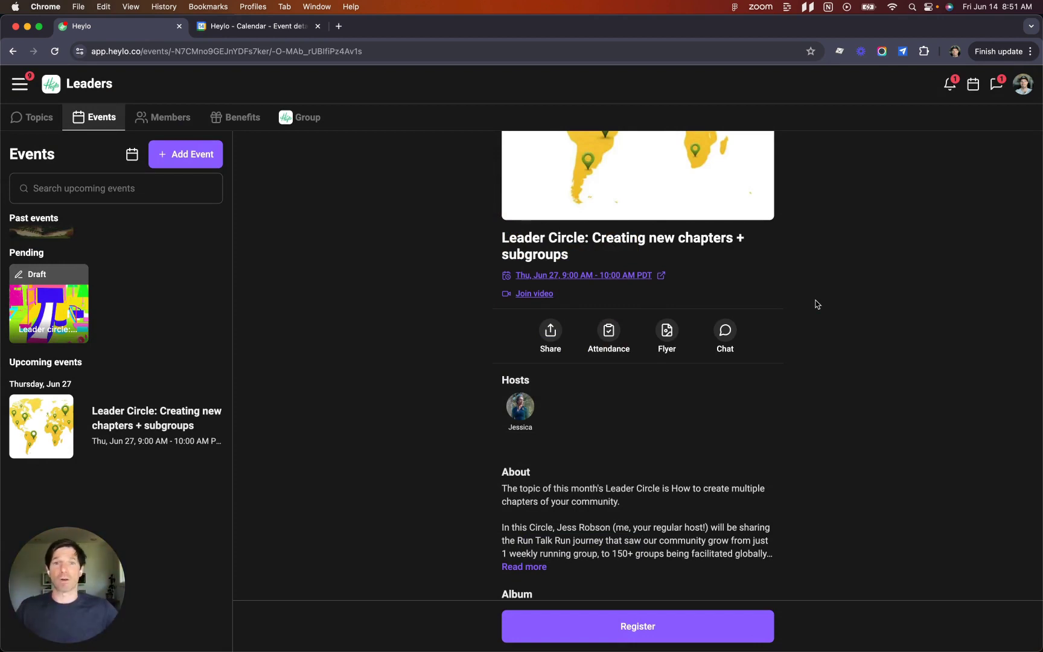
left_click(442, 351)
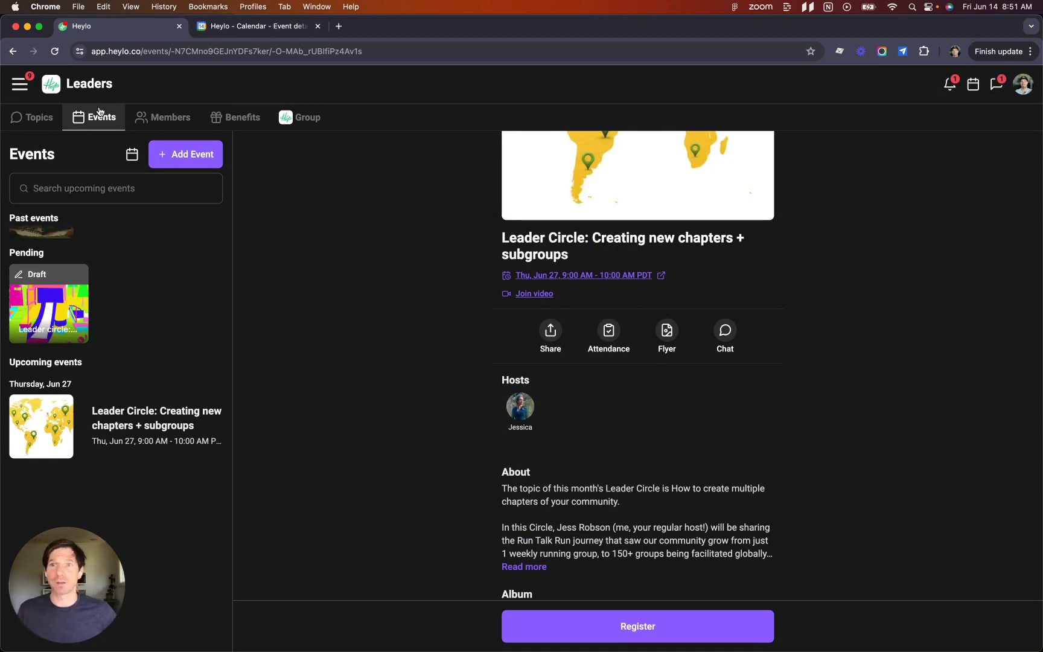
Step: Browse the past events, show the month calendar in the events list, and open the past event "How to use roles"
scroll(152, 425, "up", 5)
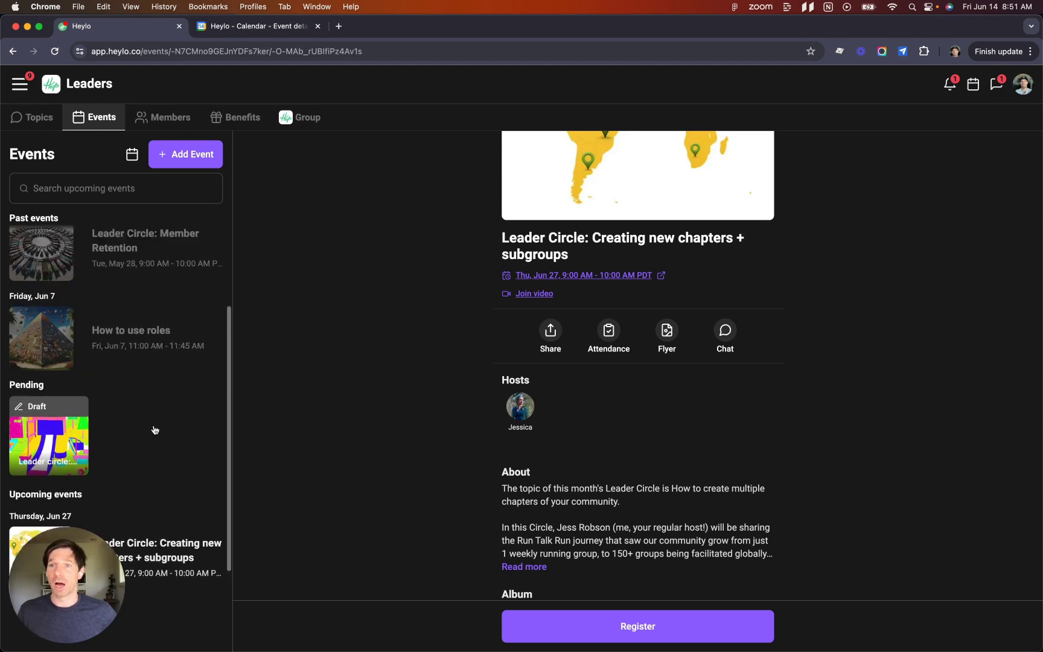
scroll(156, 353, "up", 2)
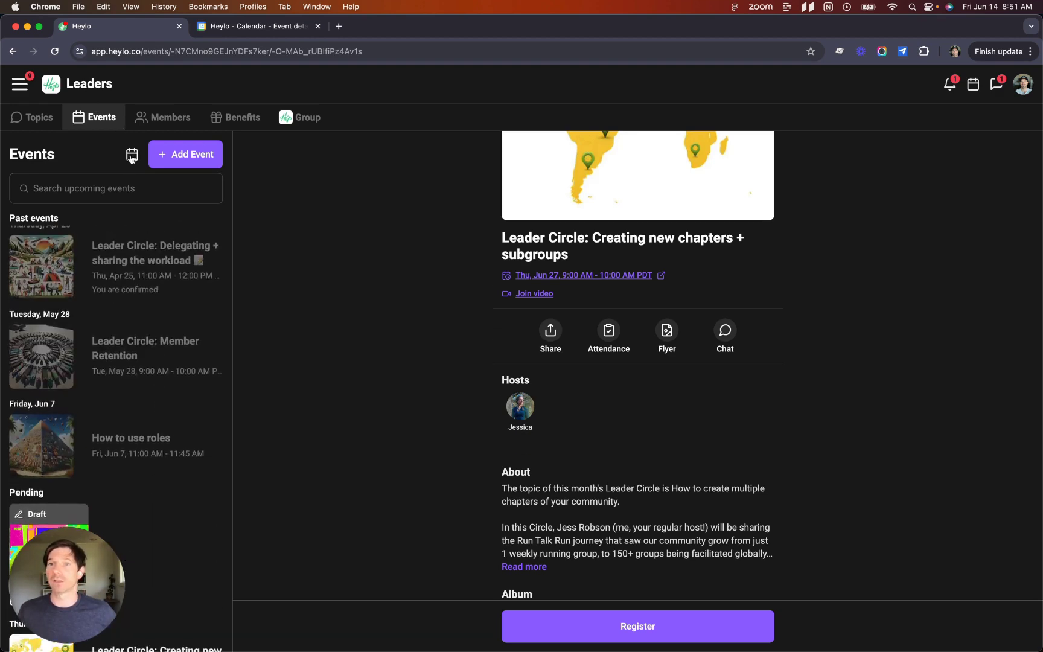
left_click(132, 155)
left_click(156, 409)
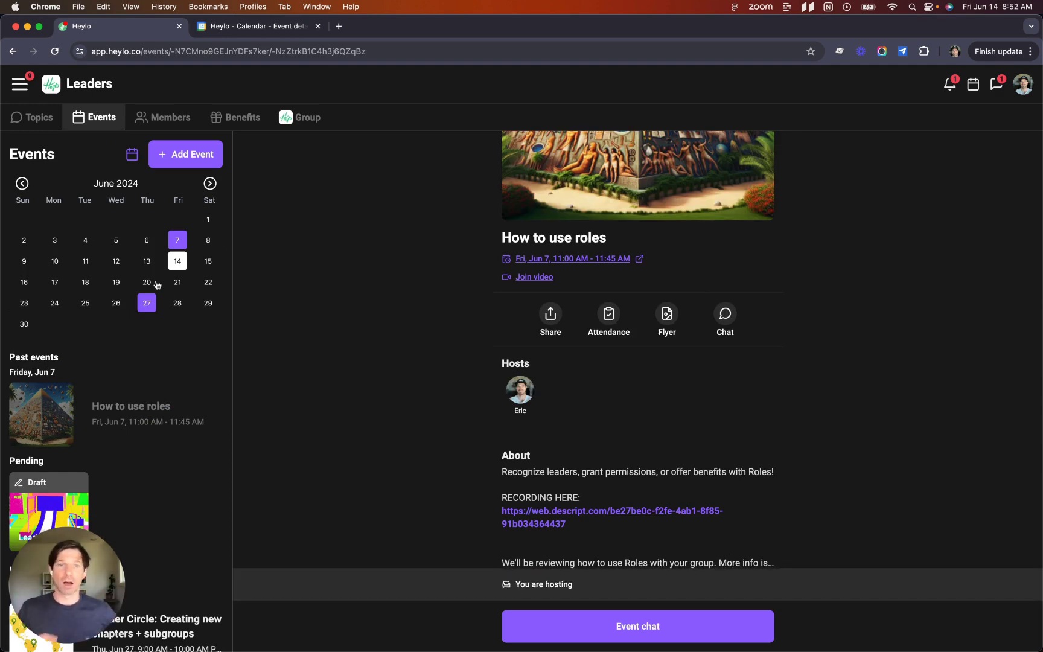
Step: Go to the group's members and review the recommended invites, new members, contacts, events leaderboard and Council role
left_click(163, 117)
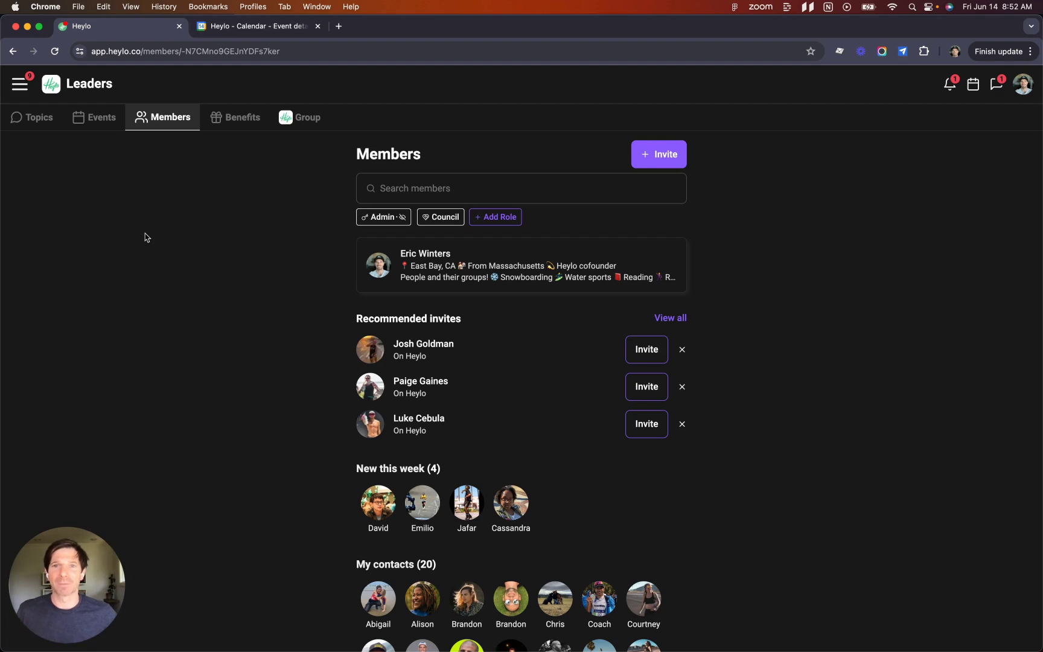
scroll(264, 374, "down", 2)
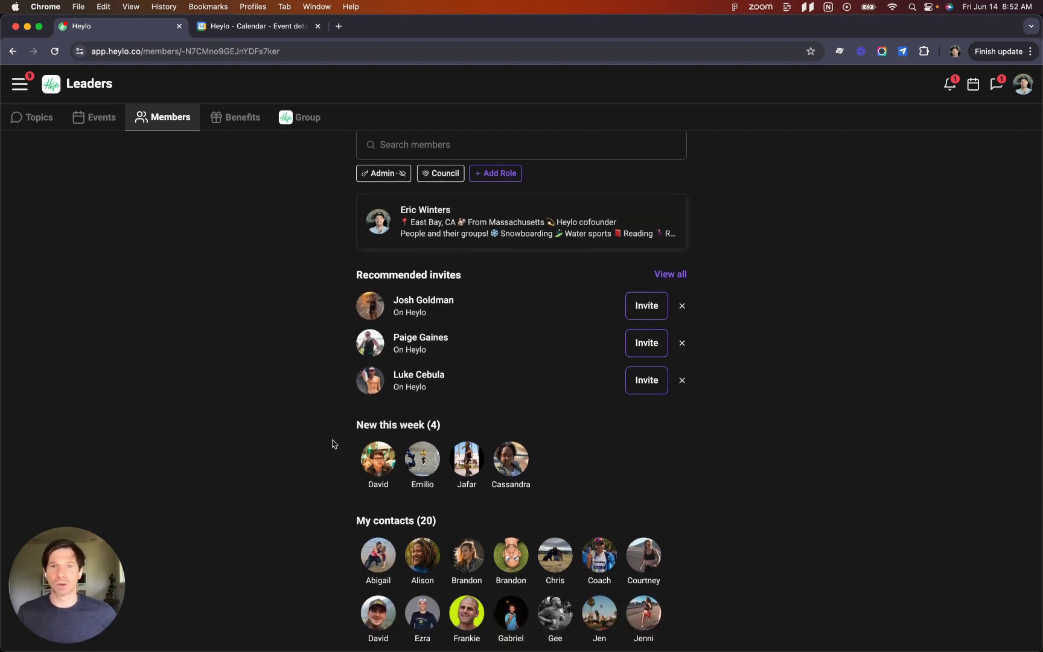
scroll(332, 444, "down", 5)
scroll(332, 443, "down", 9)
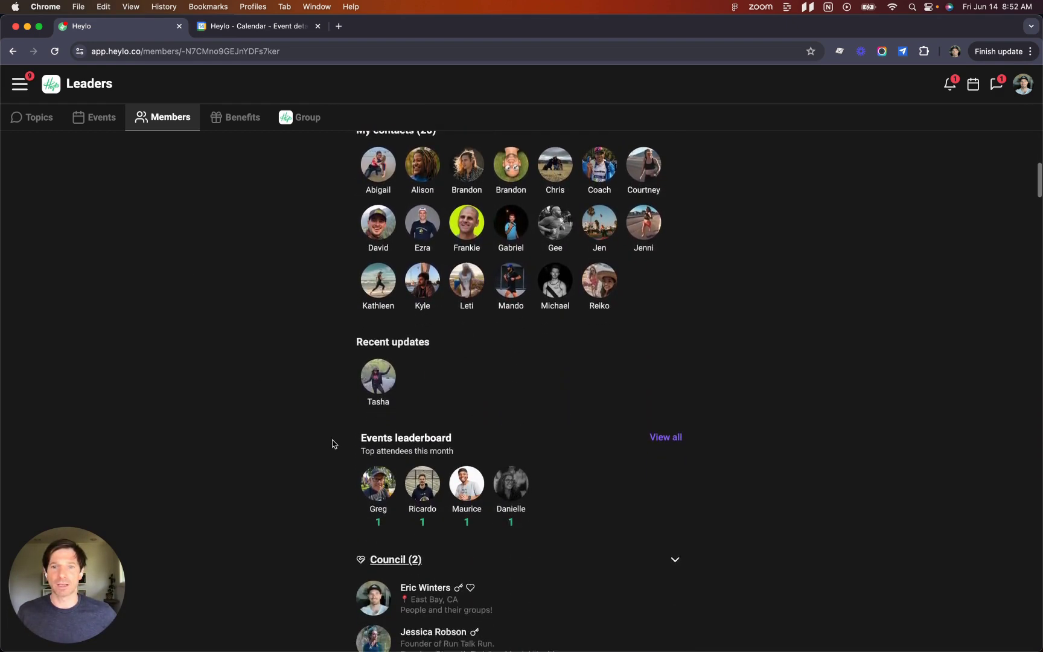
scroll(333, 443, "down", 1)
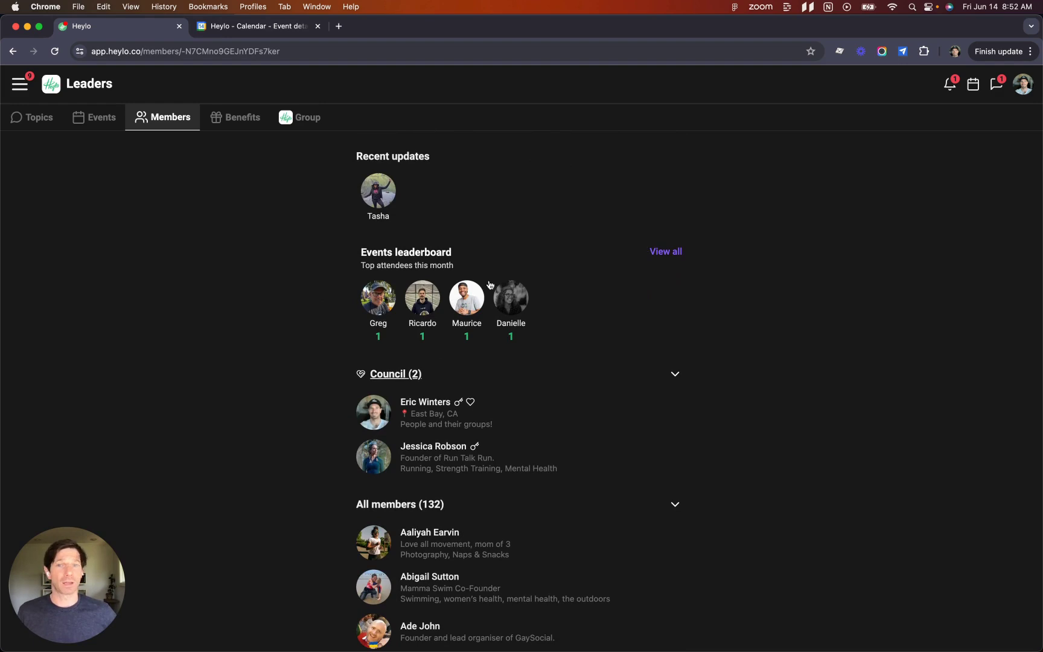
scroll(488, 284, "up", 1)
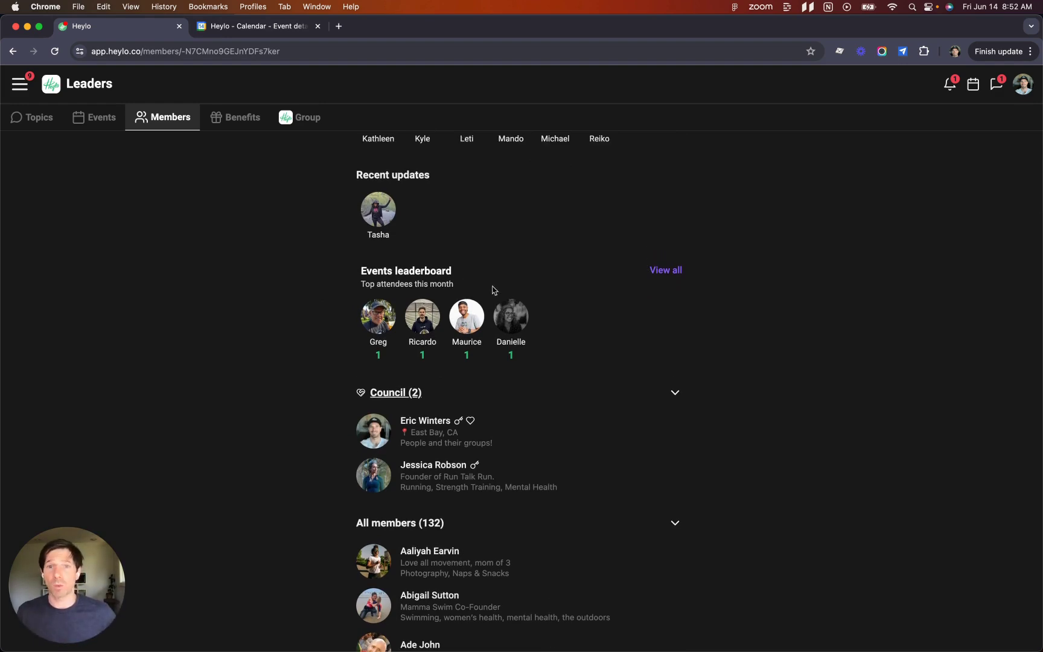
Step: Open the profile of the third member on the events leaderboard and look over the details and photos
left_click(471, 313)
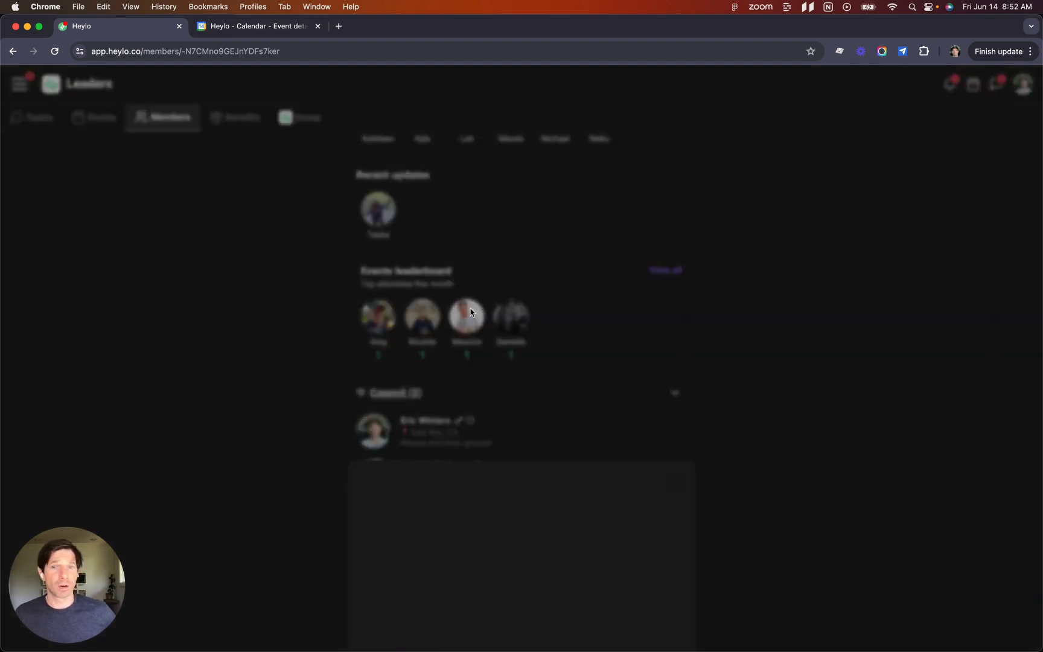
scroll(533, 472, "down", 5)
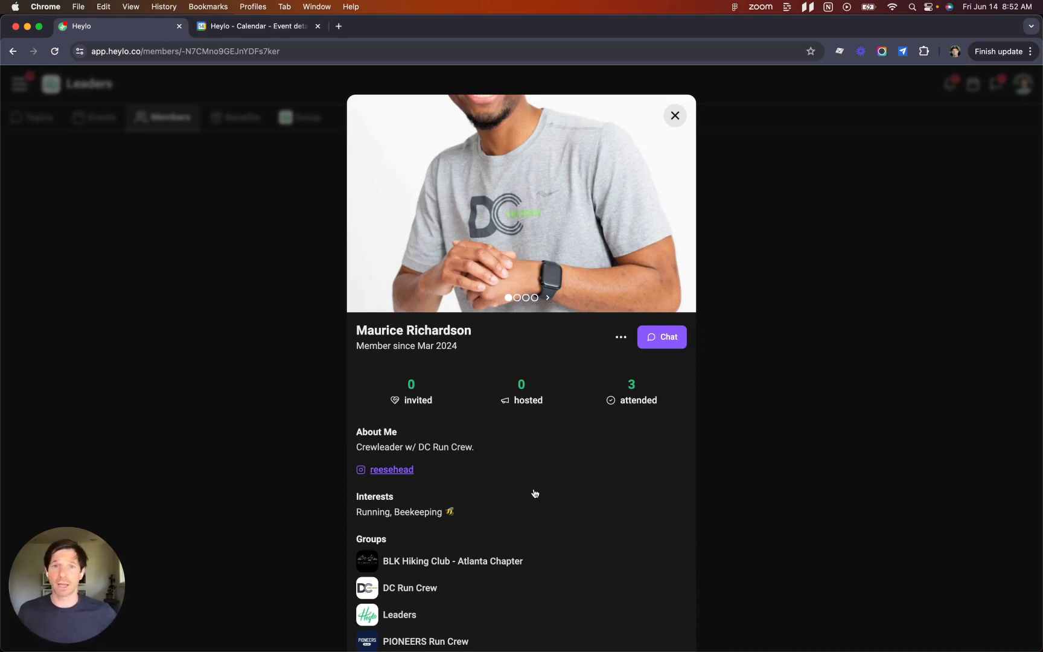
scroll(536, 483, "up", 2)
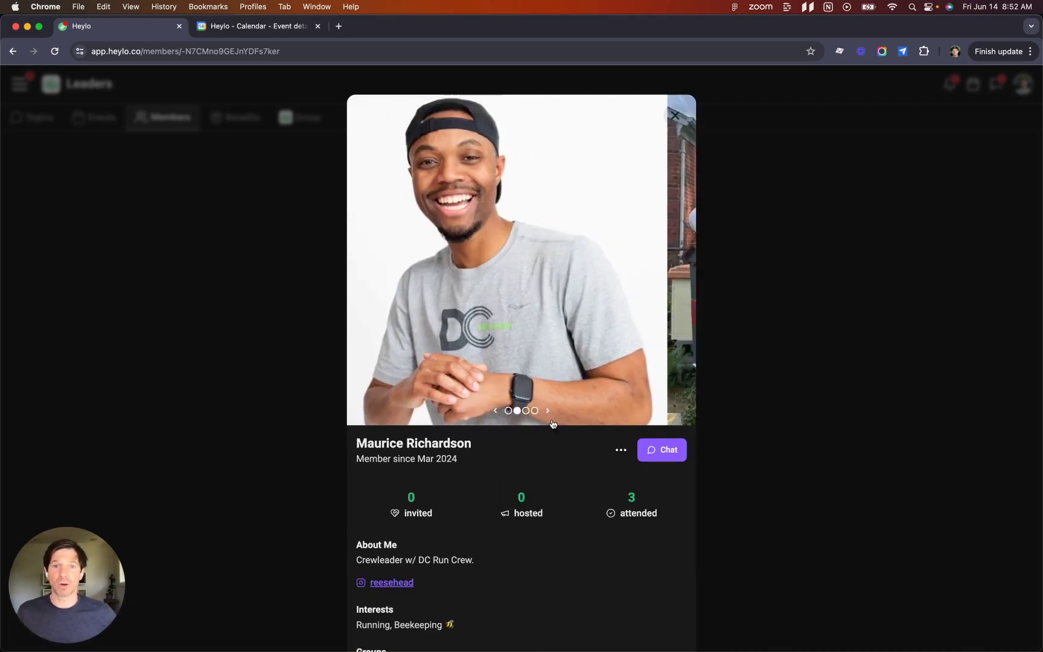
Step: Review the member's attendance stats, interests and groups in the open profile and close it
scroll(578, 496, "down", 3)
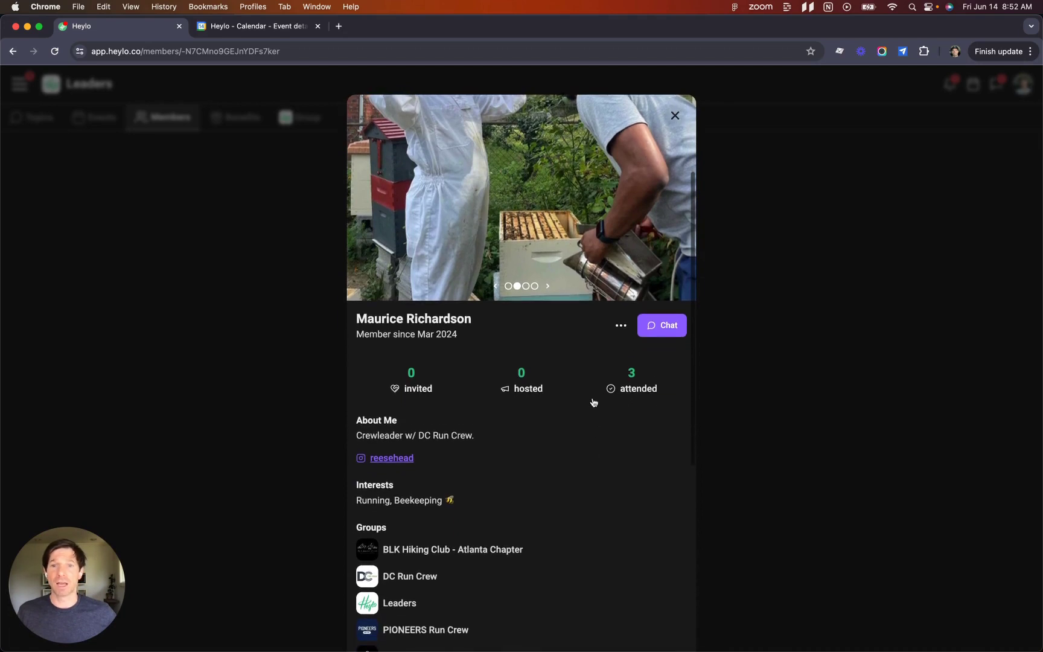
scroll(463, 547, "down", 1)
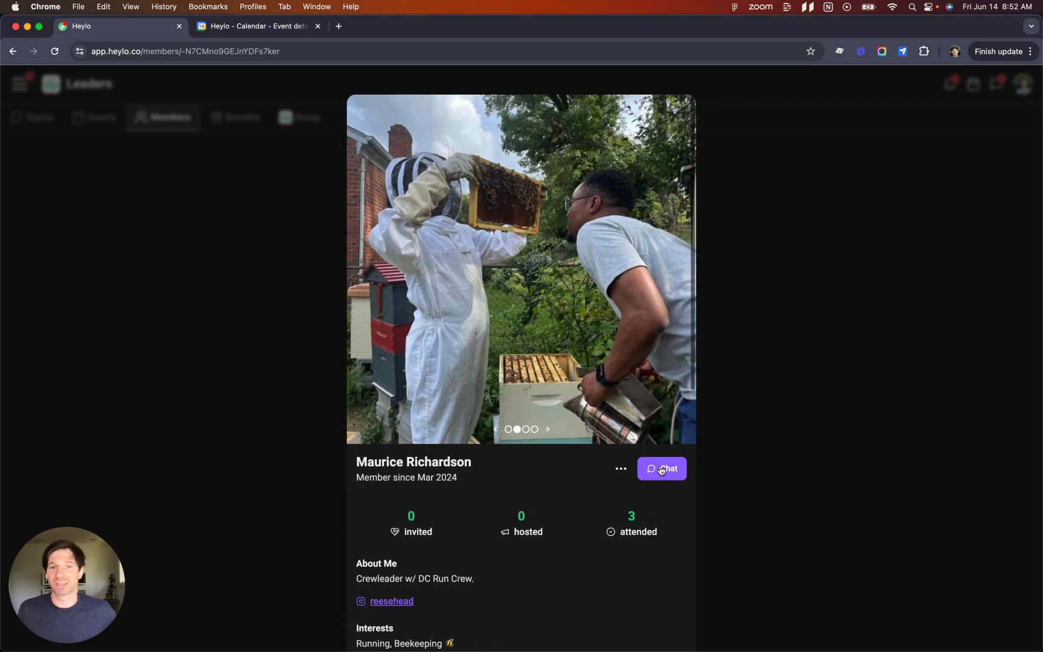
left_click(796, 414)
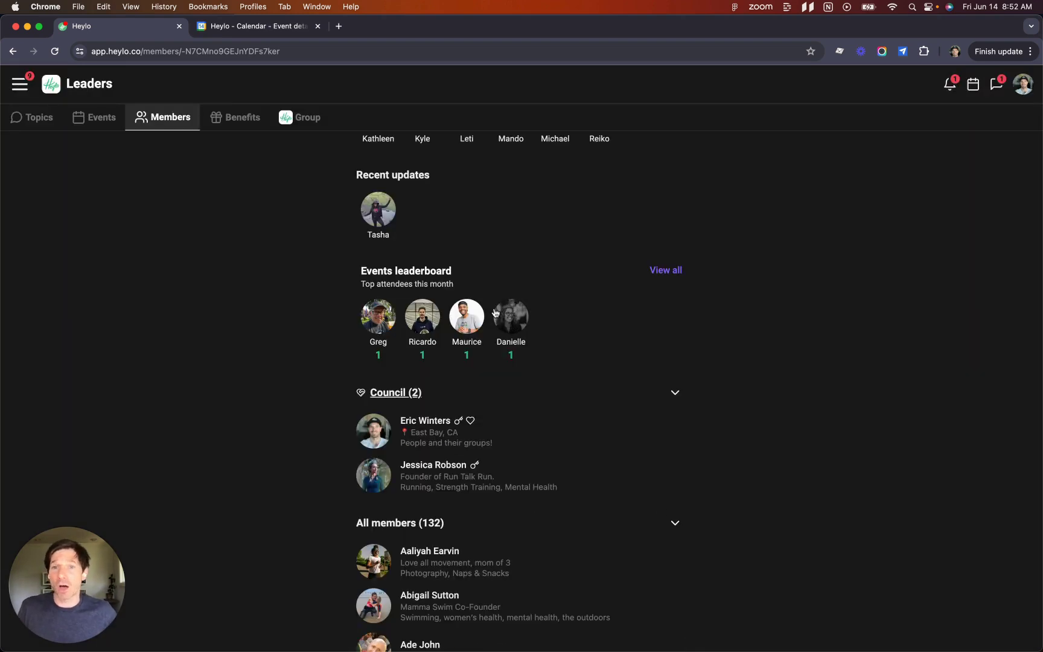
Step: View the details of the Admin role and the Council role in the members directory and close them
scroll(495, 313, "up", 10)
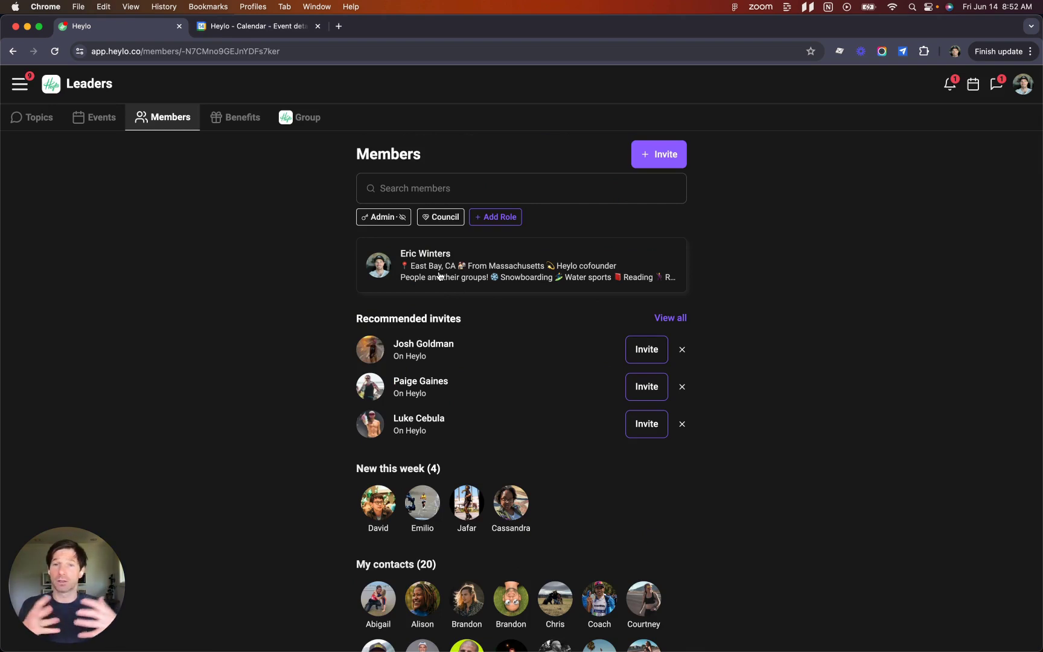
left_click(393, 219)
left_click(289, 299)
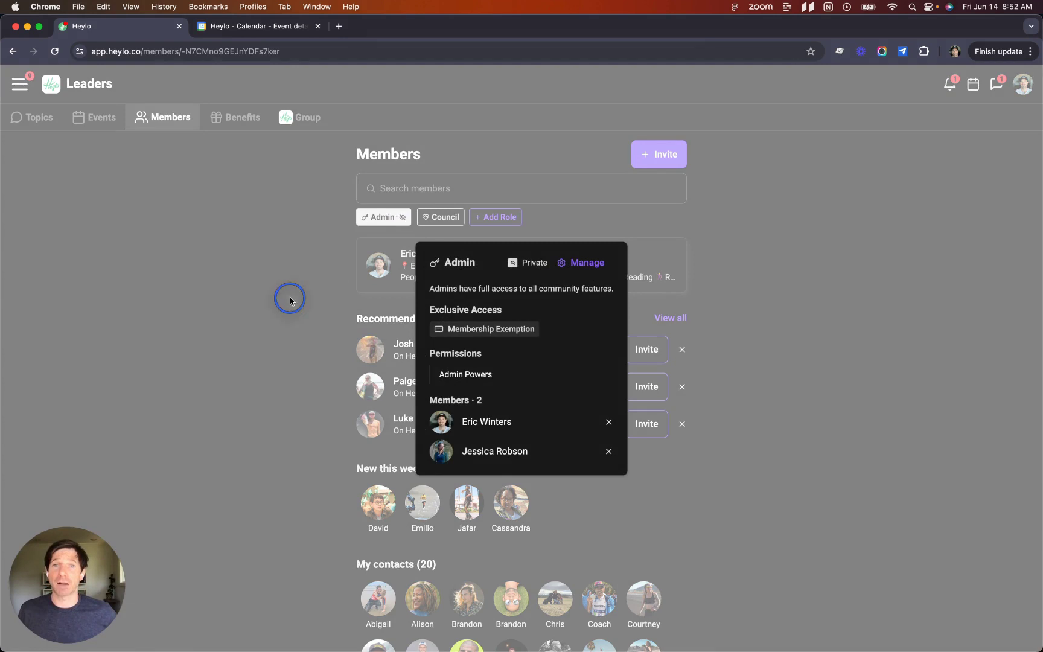
left_click(445, 218)
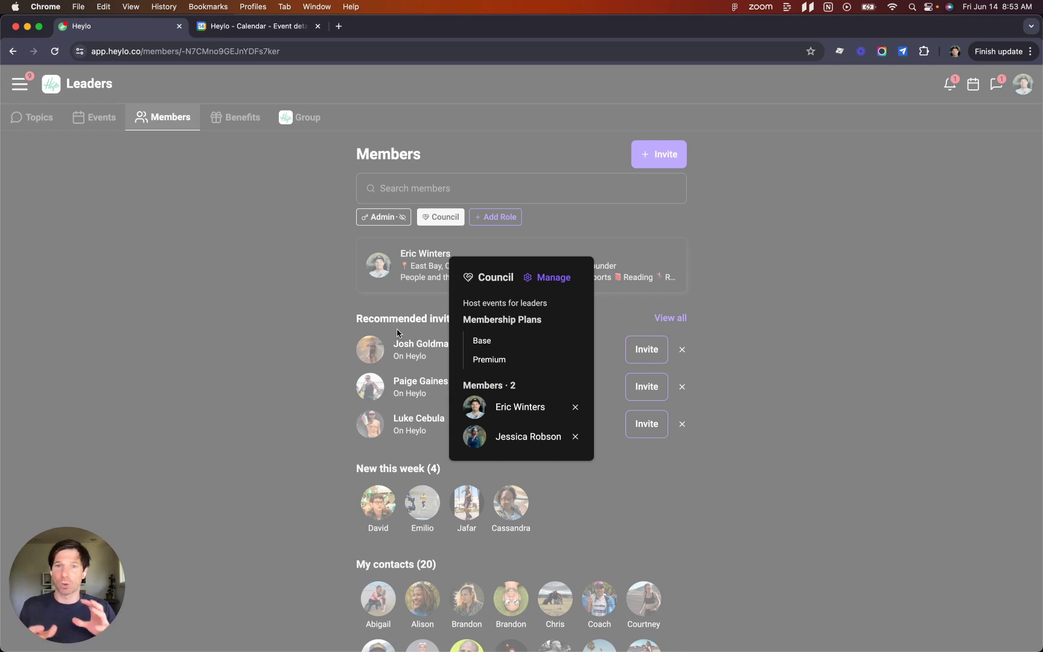
left_click(355, 366)
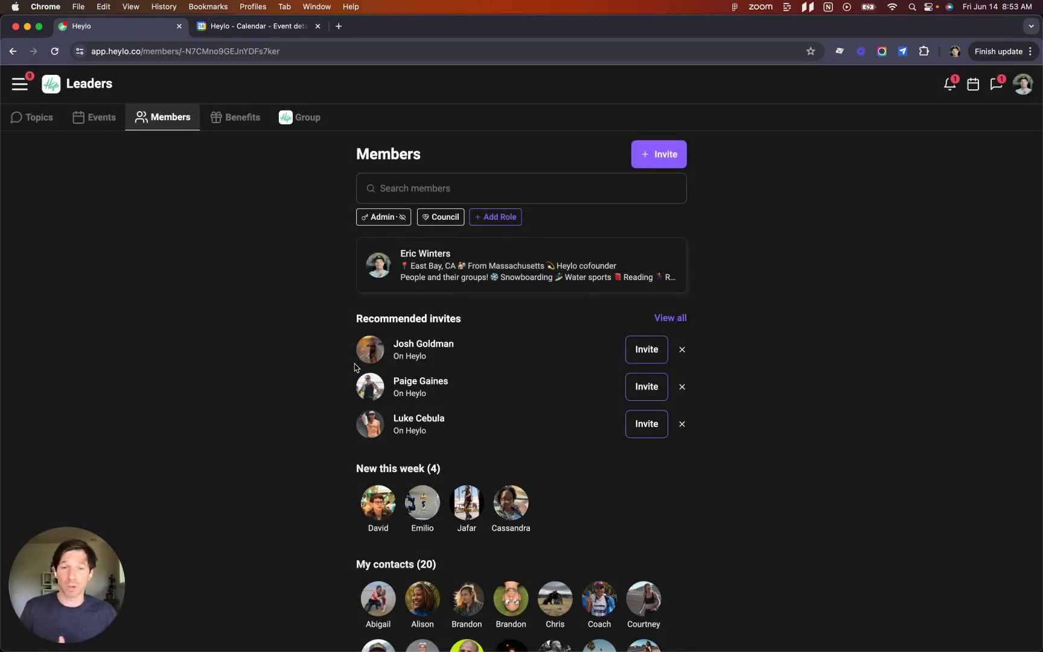
Step: Look through the members directory and open the profile of the second member listed under Council
scroll(355, 367, "down", 10)
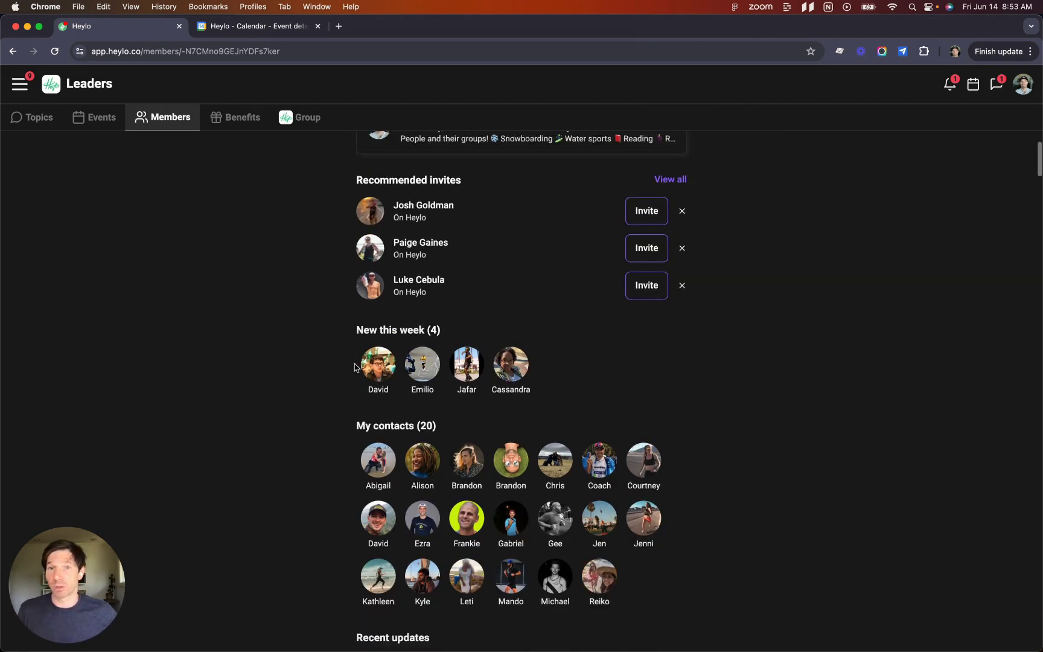
scroll(355, 366, "down", 4)
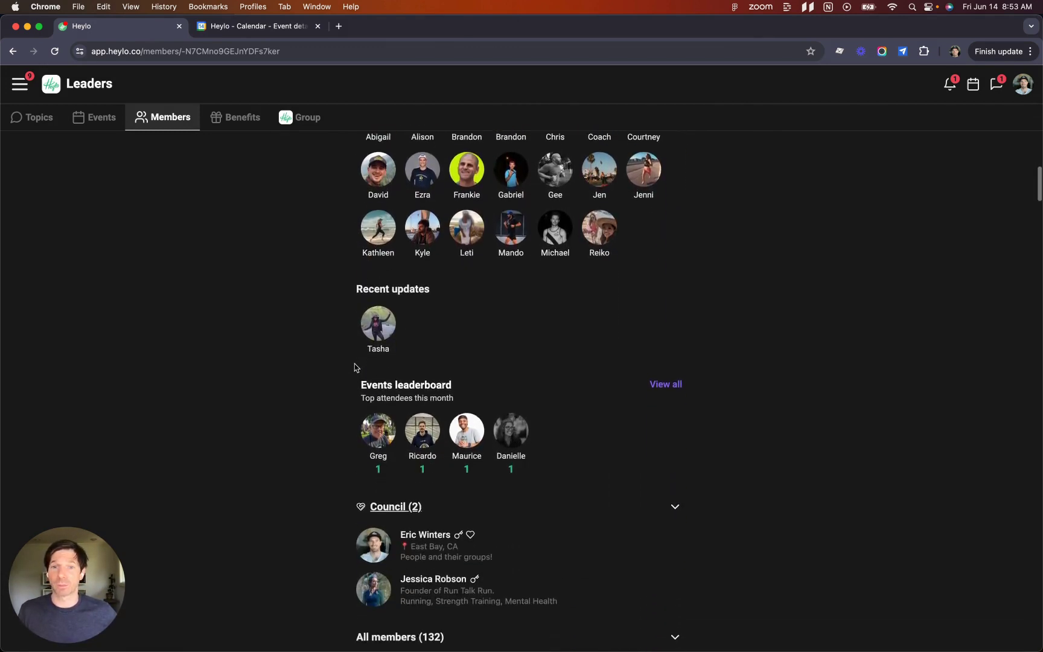
scroll(510, 466, "up", 1)
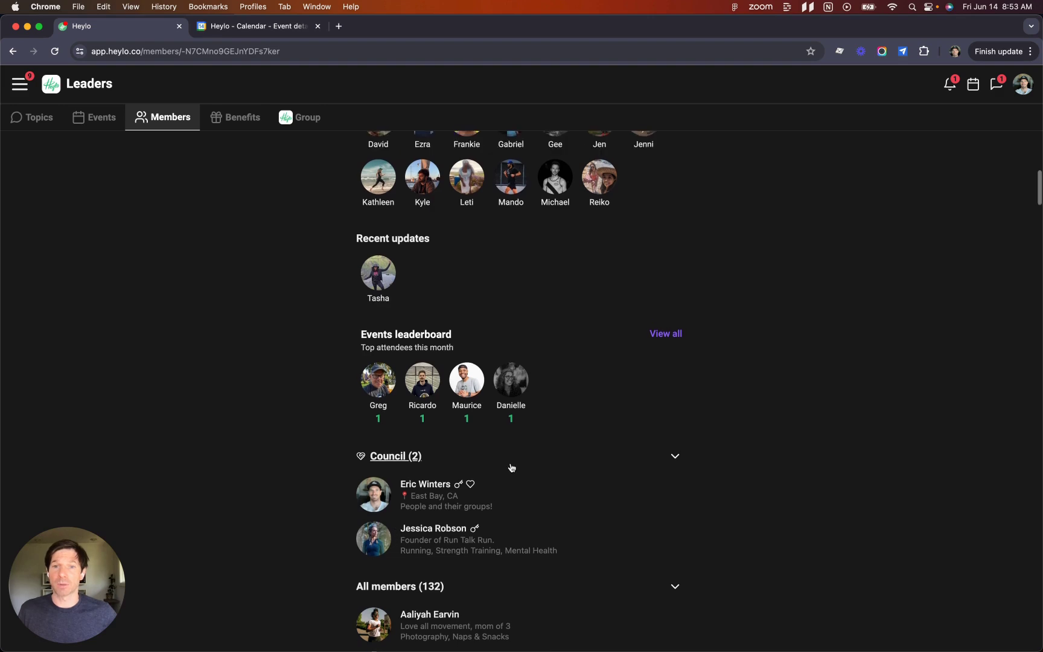
left_click(442, 546)
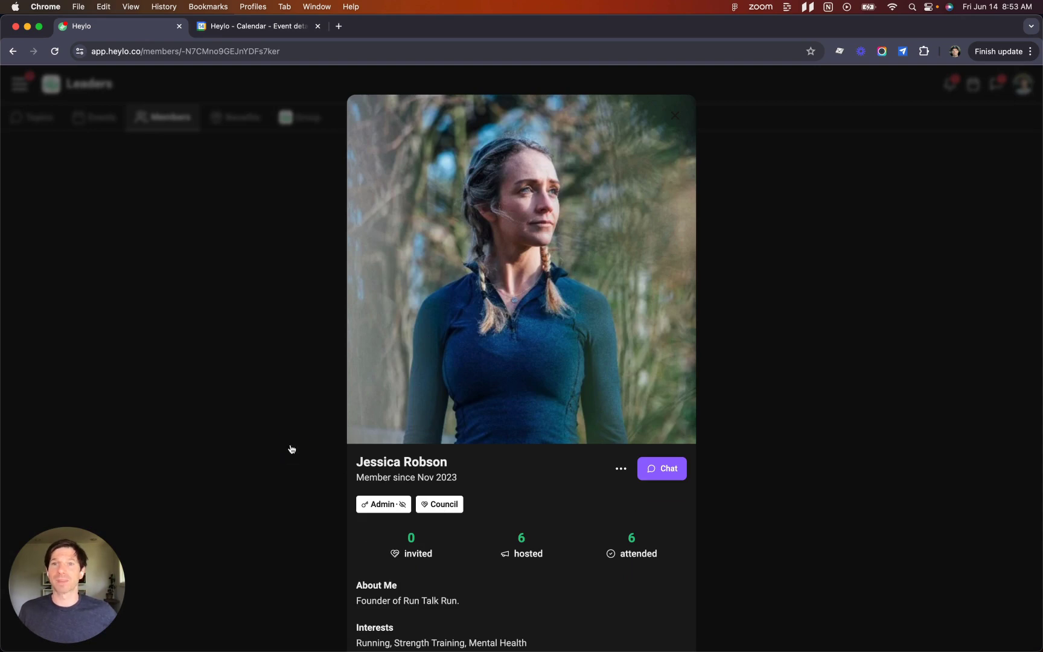
Step: Close the profile and look over the group's benefits and the Leaders group page
left_click(239, 121)
left_click(239, 121)
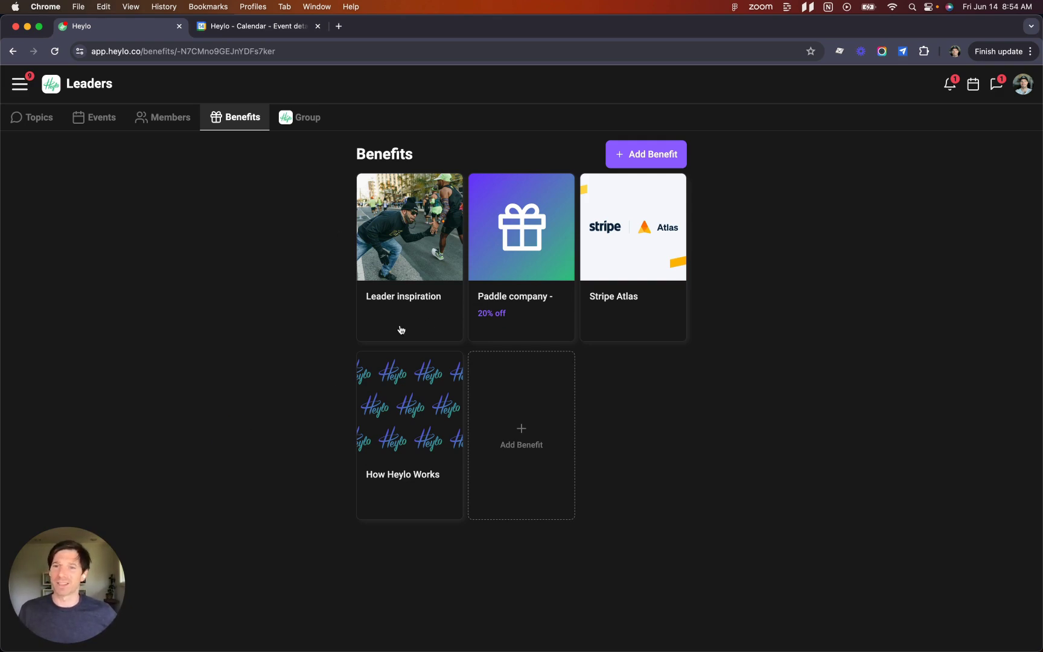
left_click(305, 120)
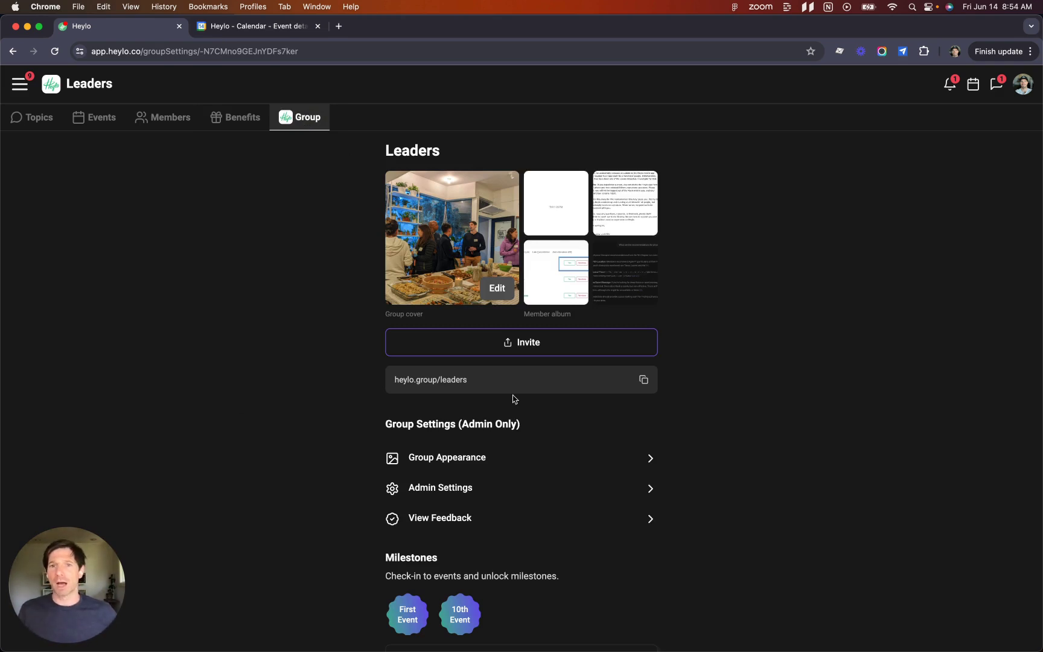
scroll(551, 465, "down", 2)
scroll(557, 474, "up", 2)
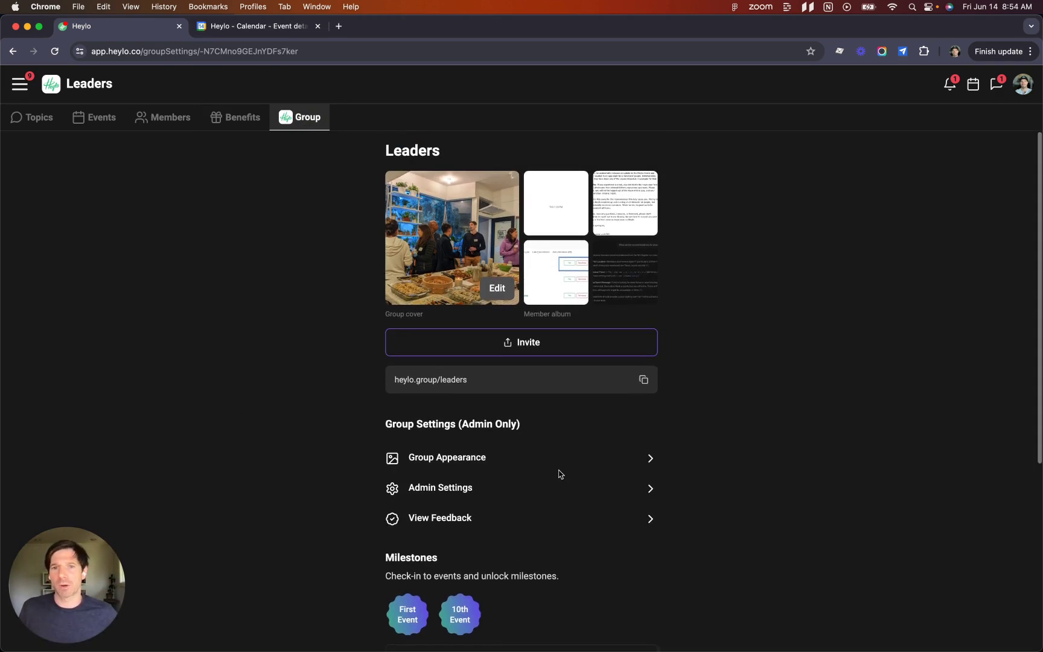
Step: Open the group's Admin Settings and review the onboarding, member management, payments and email options
left_click(464, 491)
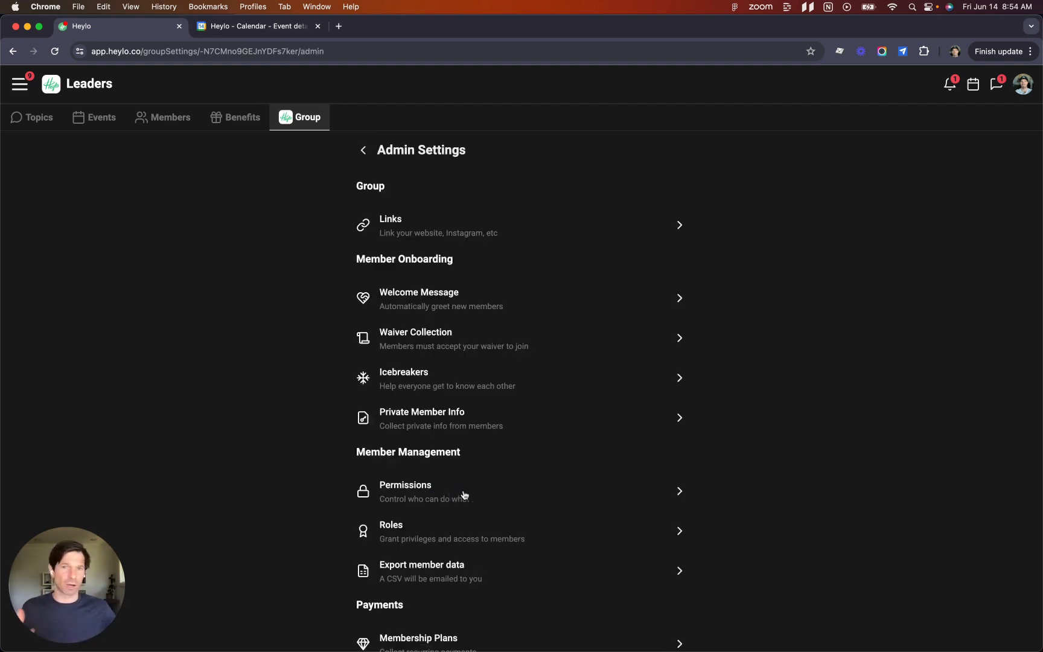
scroll(464, 495, "down", 1)
scroll(464, 495, "down", 3)
scroll(464, 495, "down", 5)
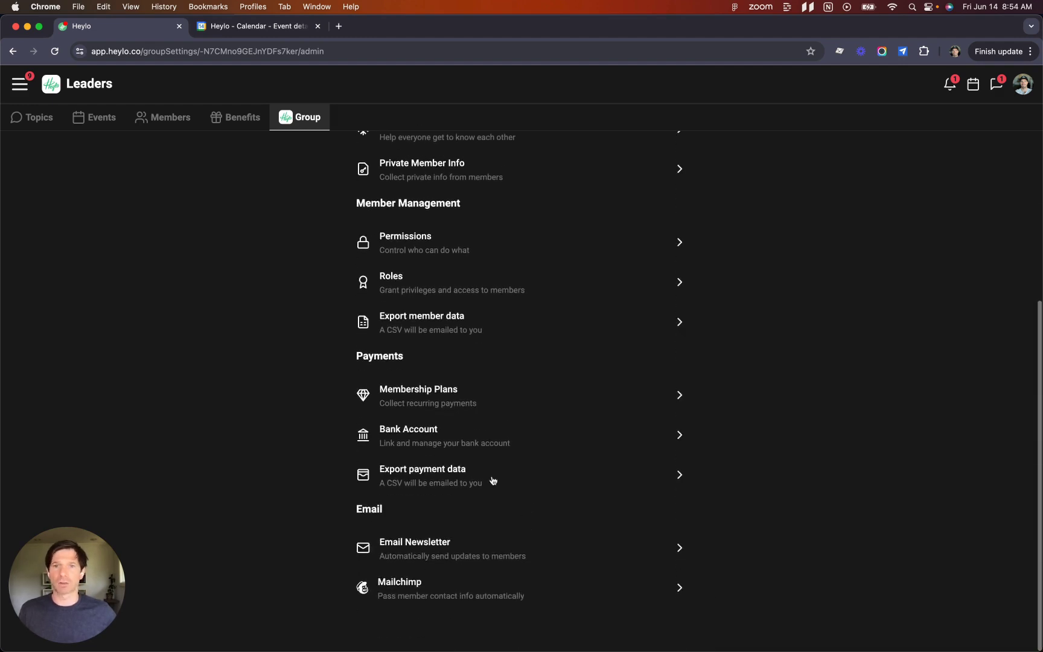
scroll(474, 499, "up", 3)
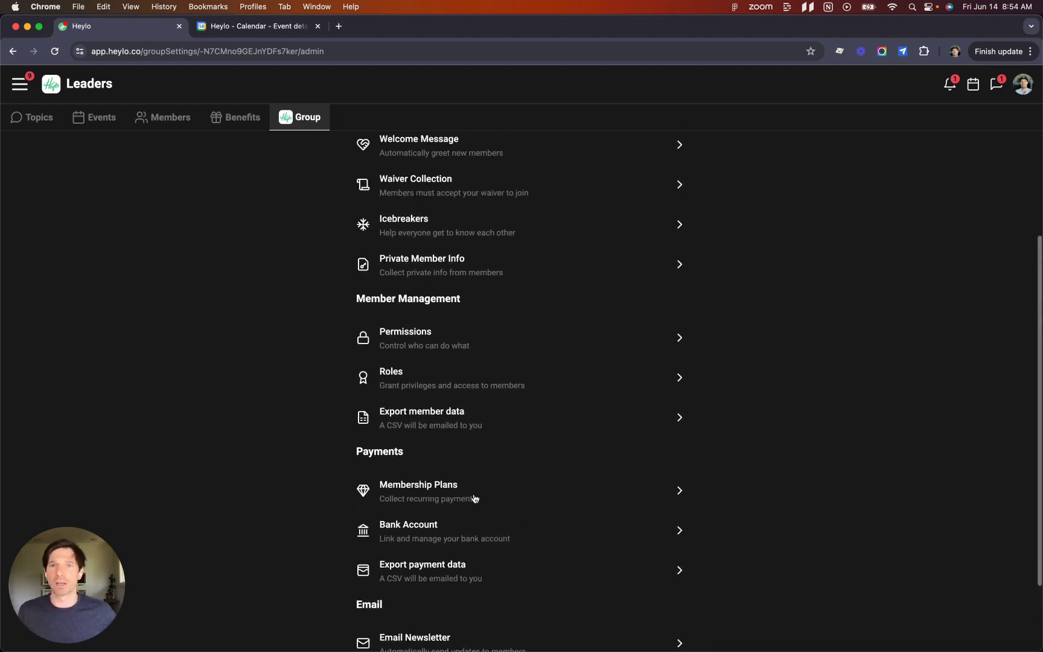
scroll(474, 498, "up", 5)
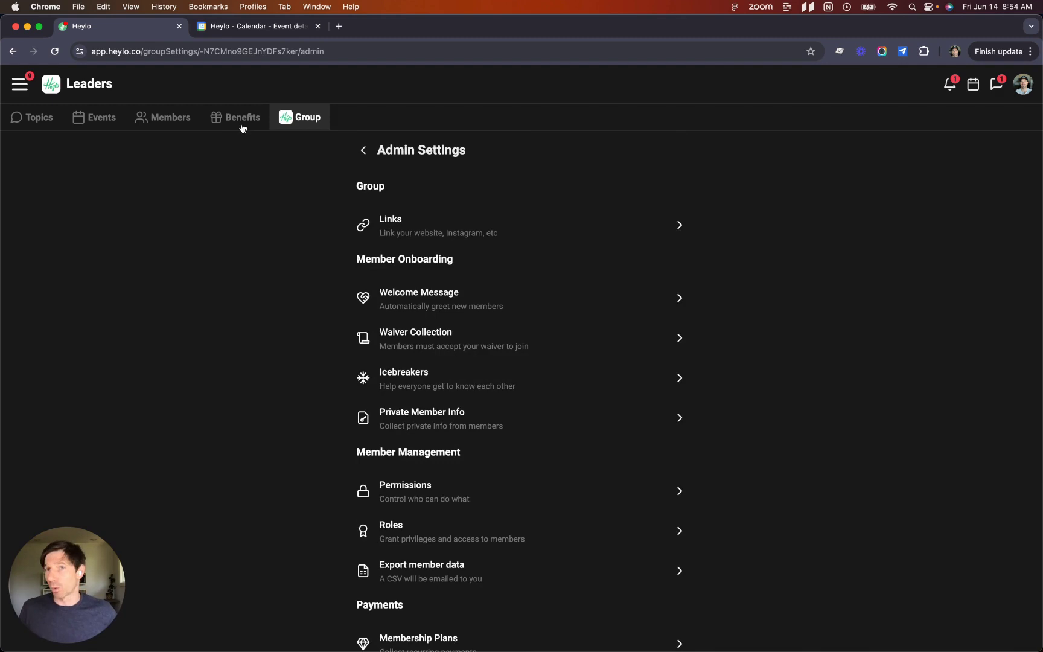
Step: Return to the main group page and review its settings, Milestones and My Group sections
left_click(296, 124)
scroll(475, 337, "down", 2)
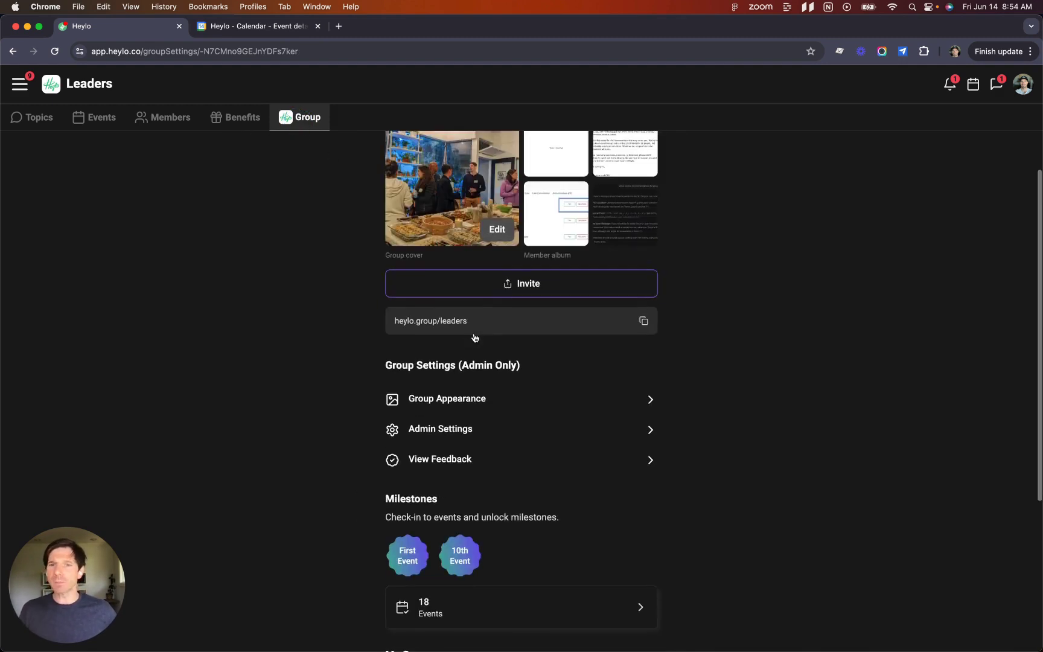
scroll(486, 377, "down", 6)
scroll(498, 460, "down", 1)
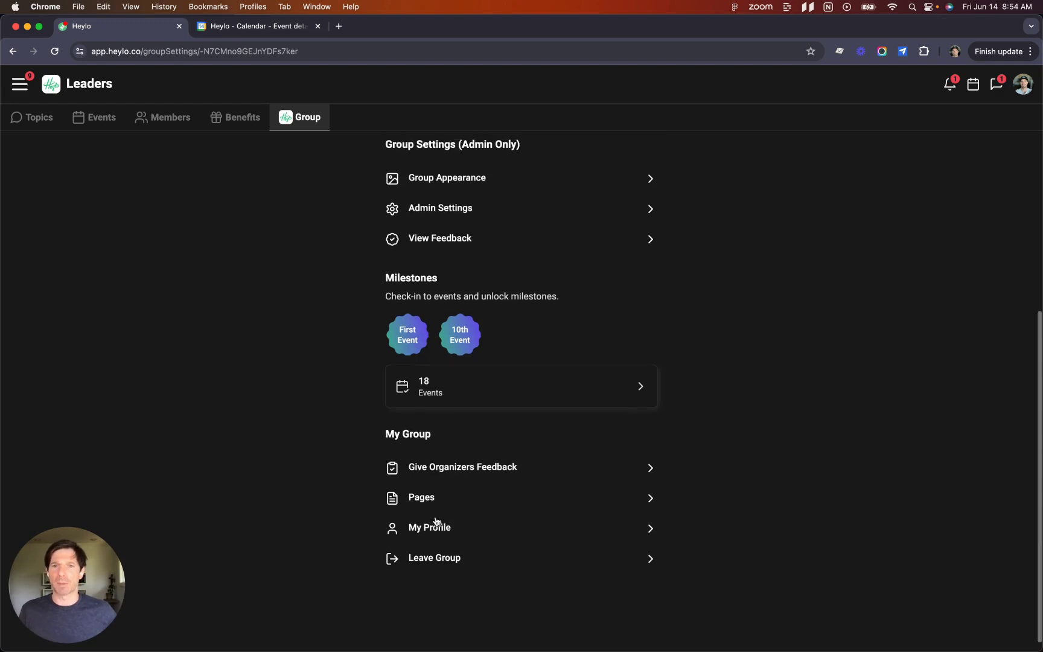
scroll(435, 466, "up", 7)
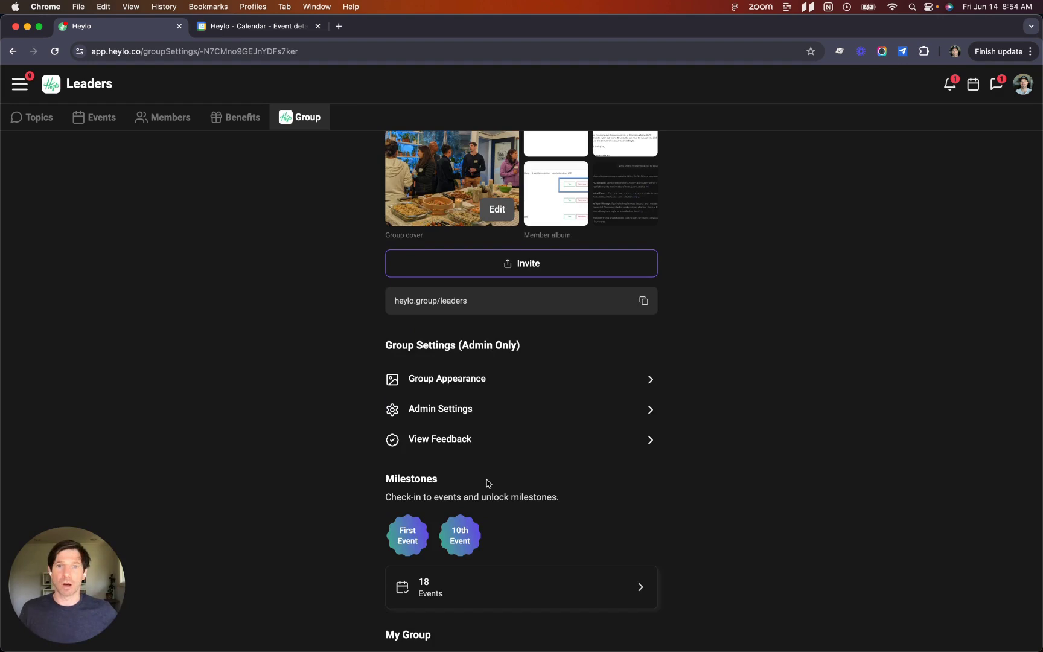
scroll(486, 479, "up", 3)
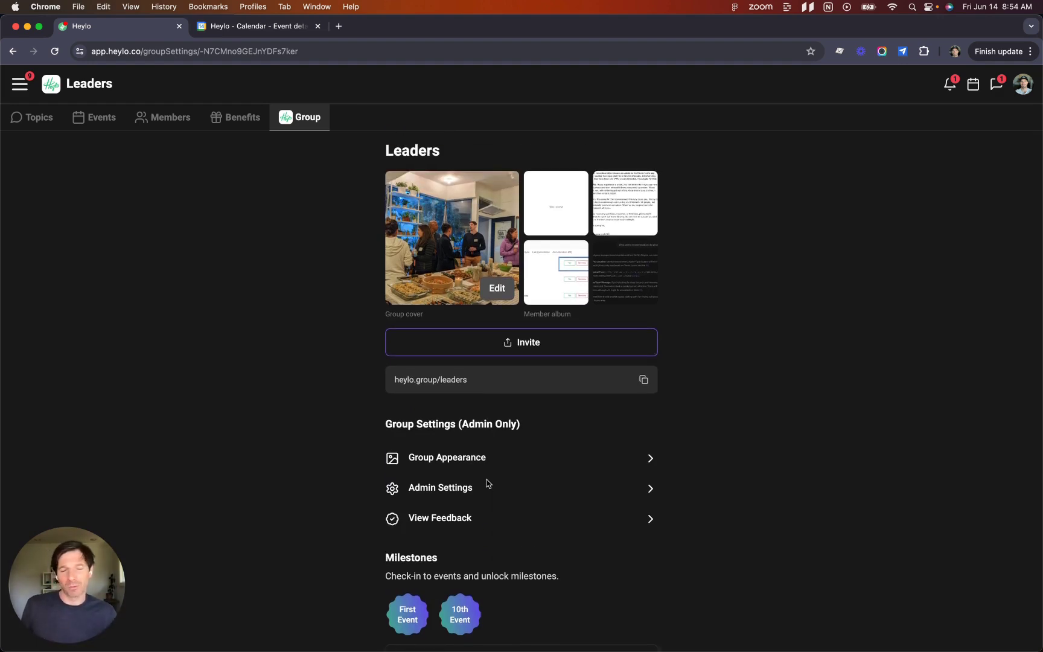